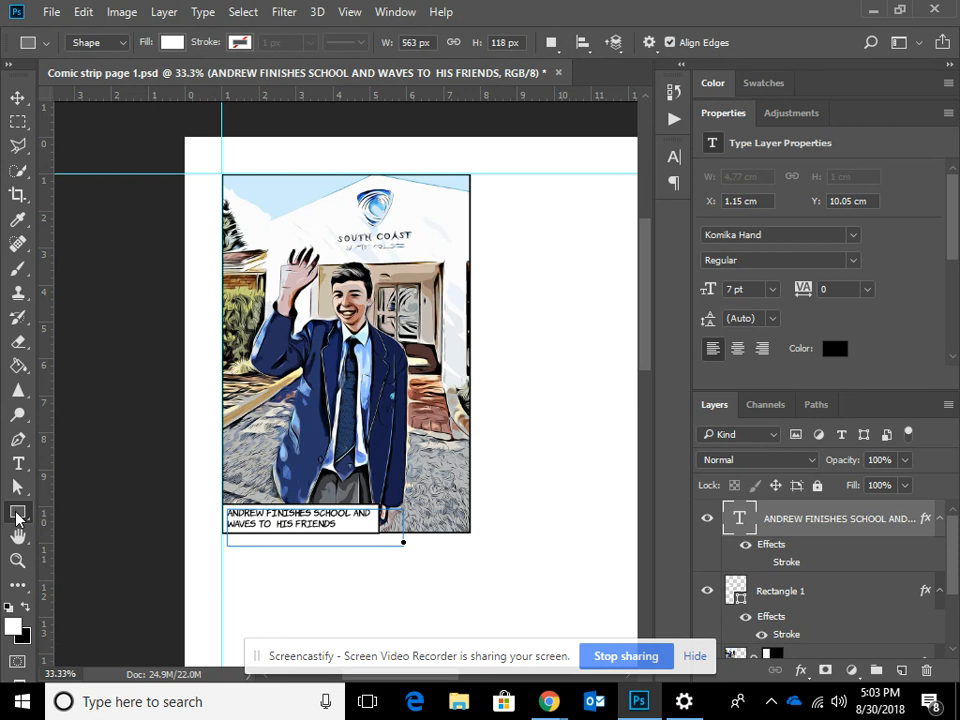
Step: Activate the Custom Shape tool and reset the shape collection to the default shapes
{"action": "right_click", "coordinate": [17, 514]}
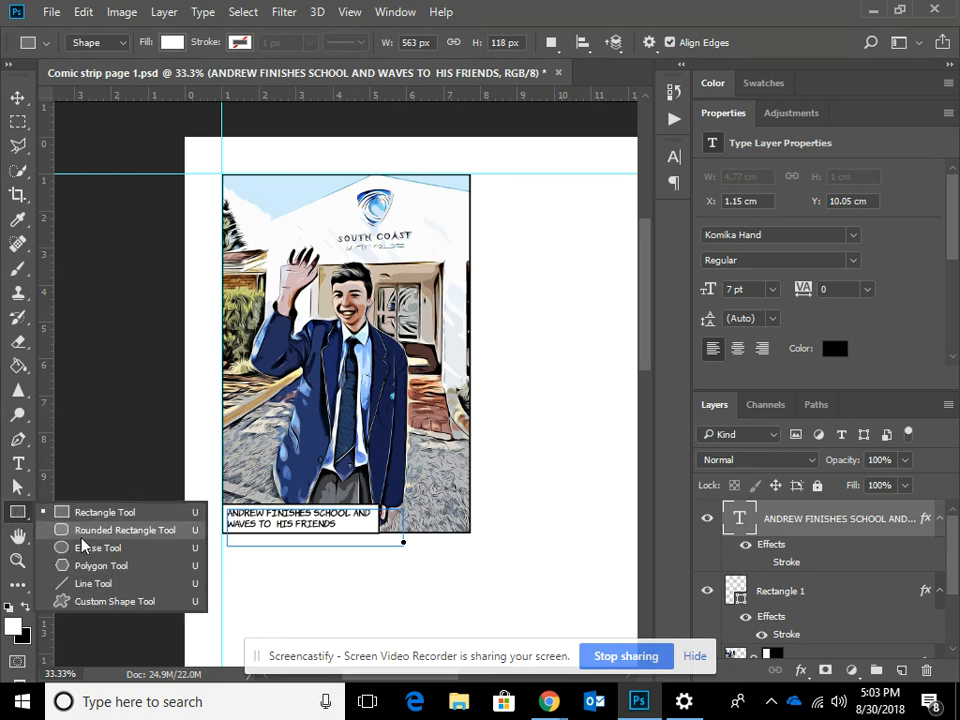
{"action": "left_click", "coordinate": [100, 603]}
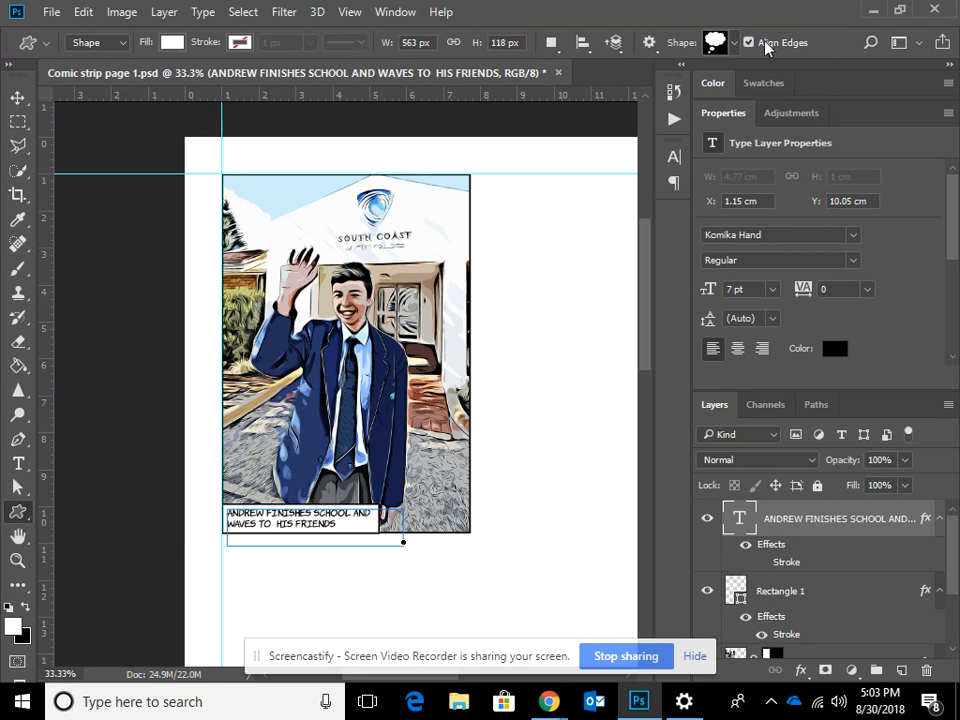
{"action": "left_click", "coordinate": [736, 43]}
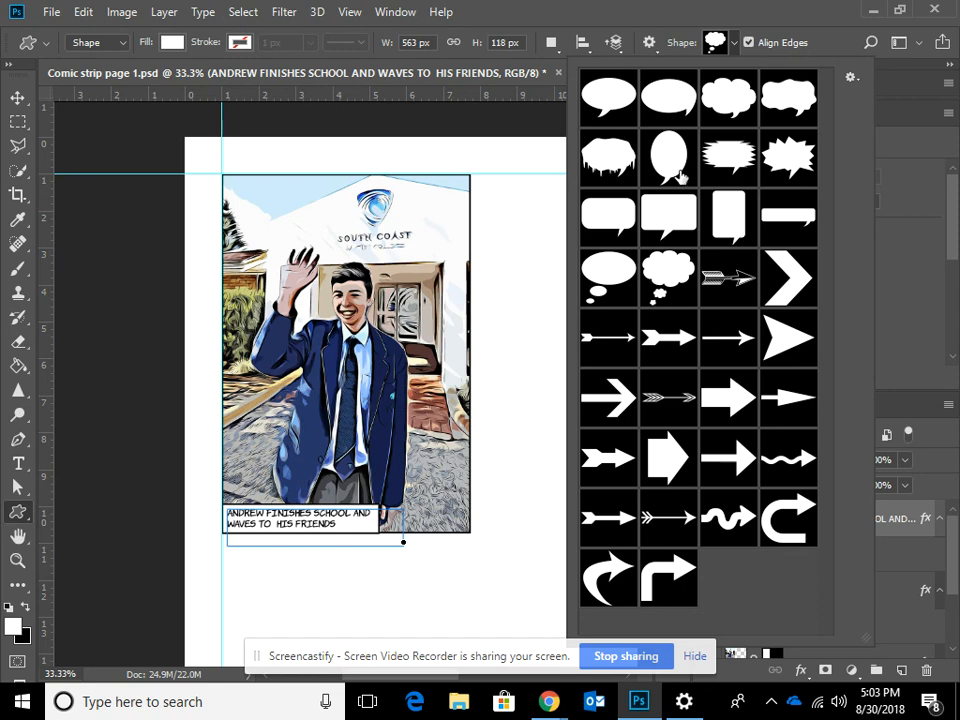
{"action": "left_click", "coordinate": [852, 76]}
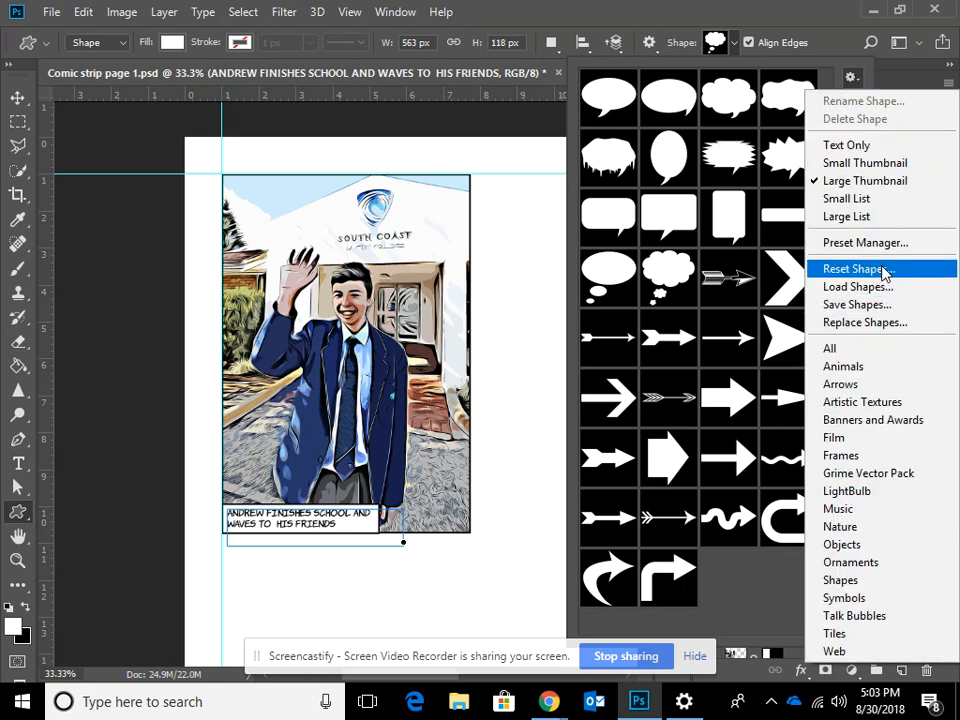
{"action": "left_click", "coordinate": [830, 270]}
{"action": "left_click", "coordinate": [424, 279]}
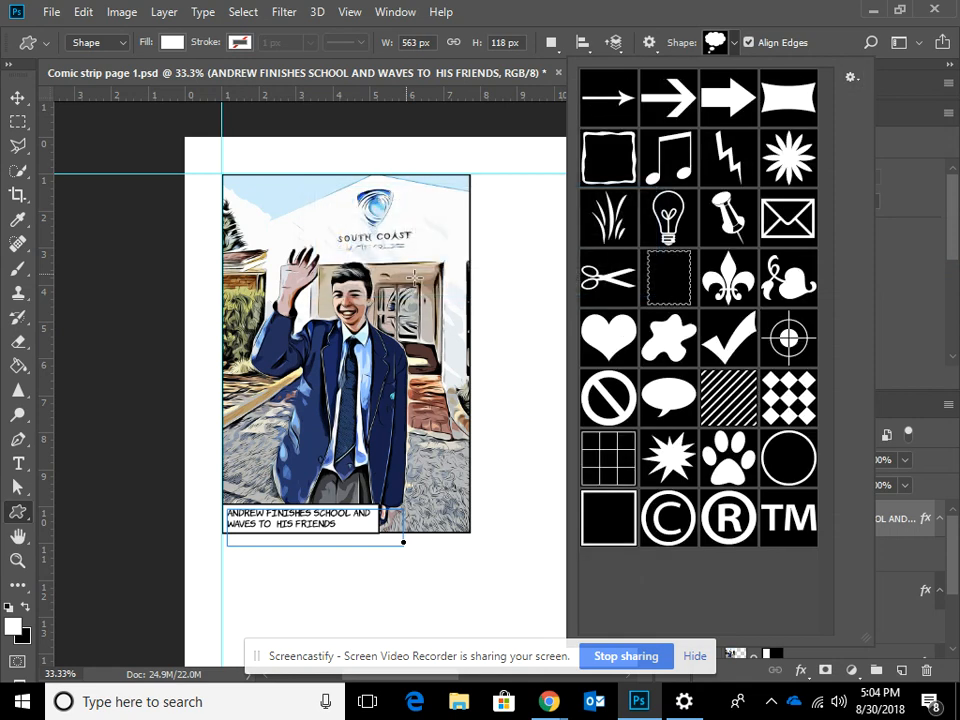
Step: Replace the current shapes with the Talk Bubbles set and draw a cloud thought bubble about 349 by 325 px beside the boy's head
{"action": "left_click", "coordinate": [852, 80]}
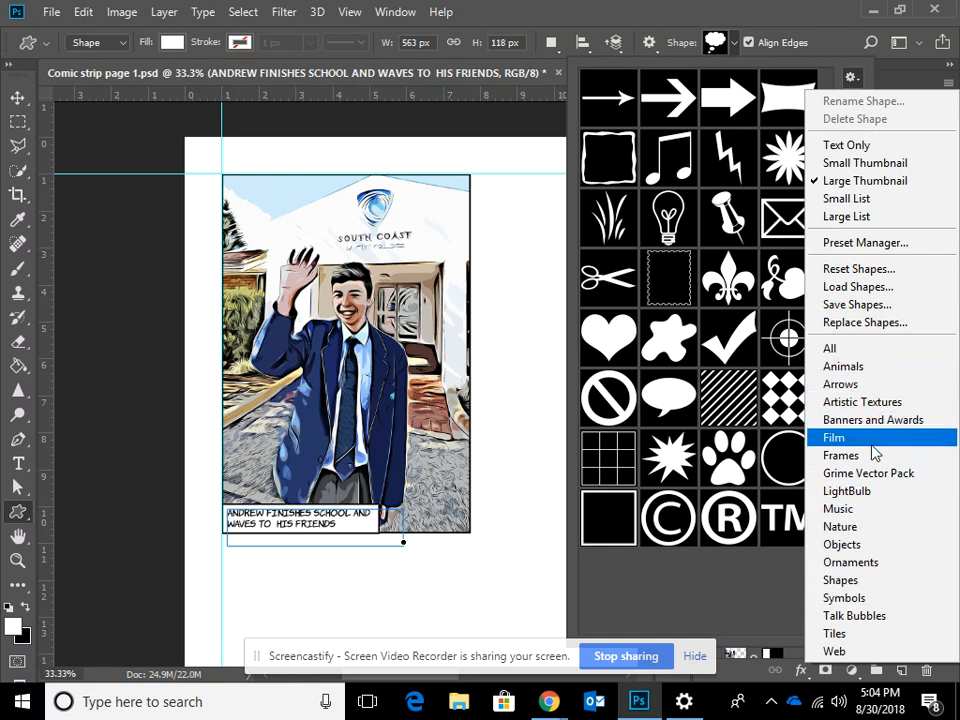
{"action": "left_click", "coordinate": [870, 617]}
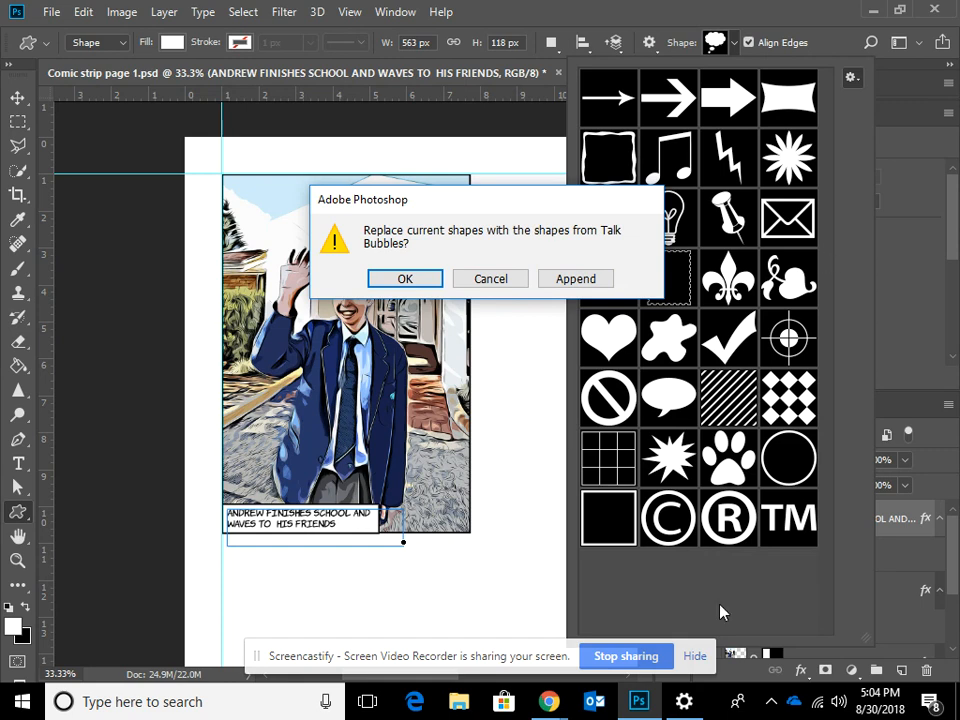
{"action": "left_click", "coordinate": [405, 279]}
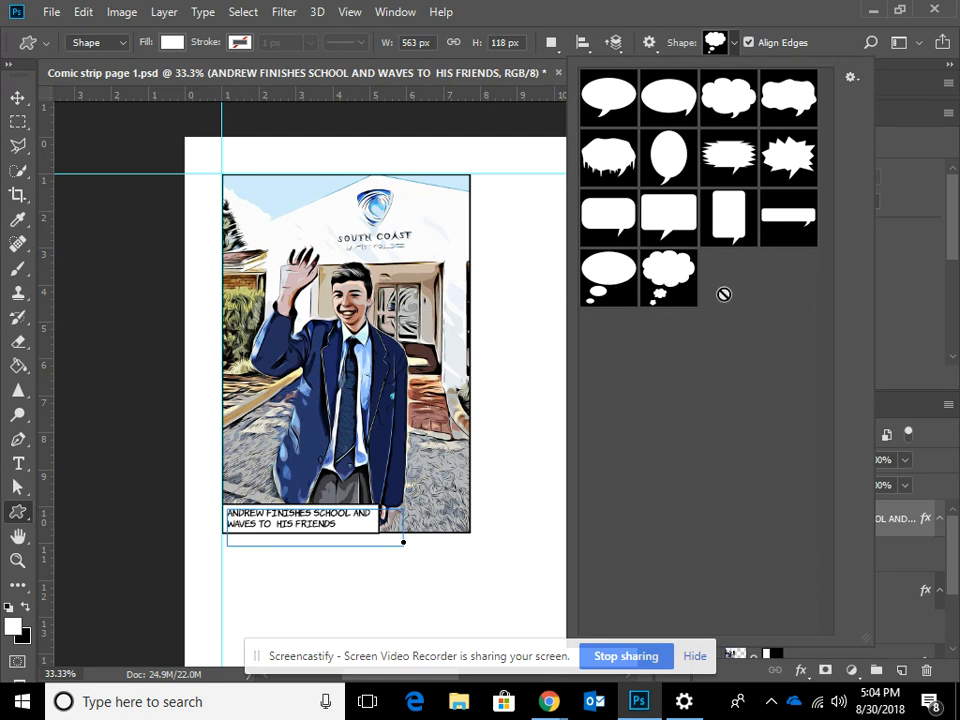
{"action": "left_click", "coordinate": [666, 280]}
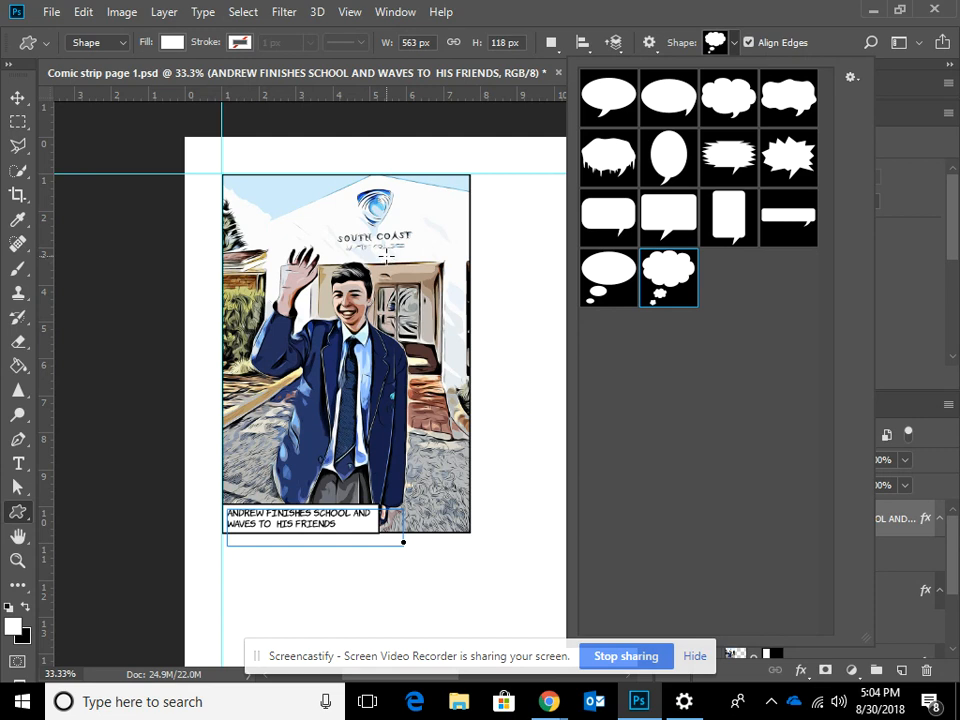
{"action": "left_click_drag", "start_coordinate": [385, 260], "coordinate": [495, 354]}
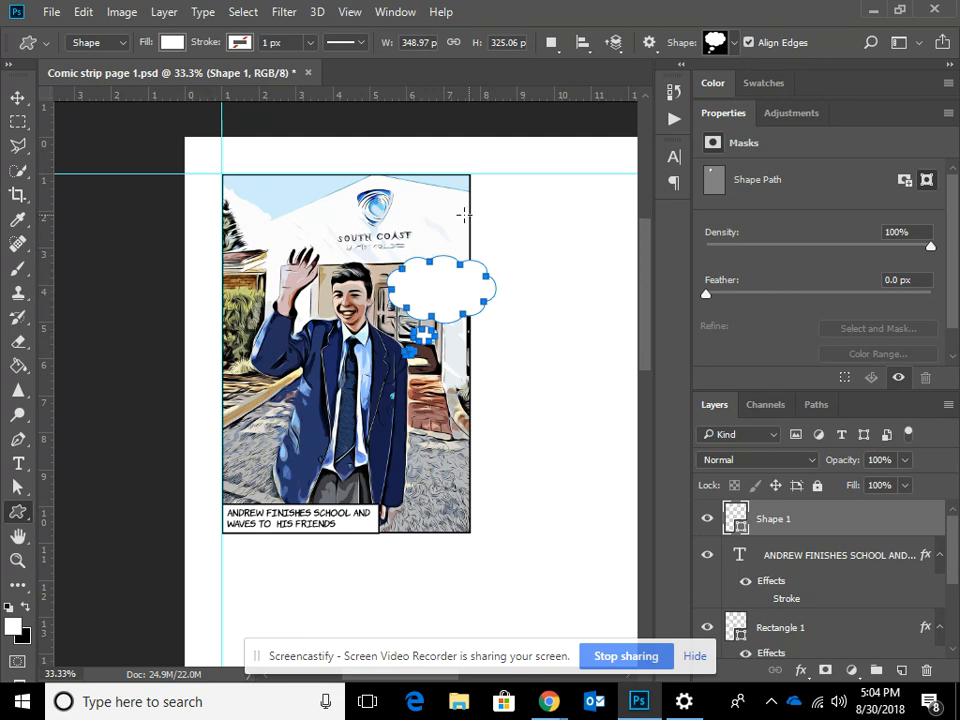
{"action": "left_click_drag", "start_coordinate": [464, 213], "coordinate": [571, 361]}
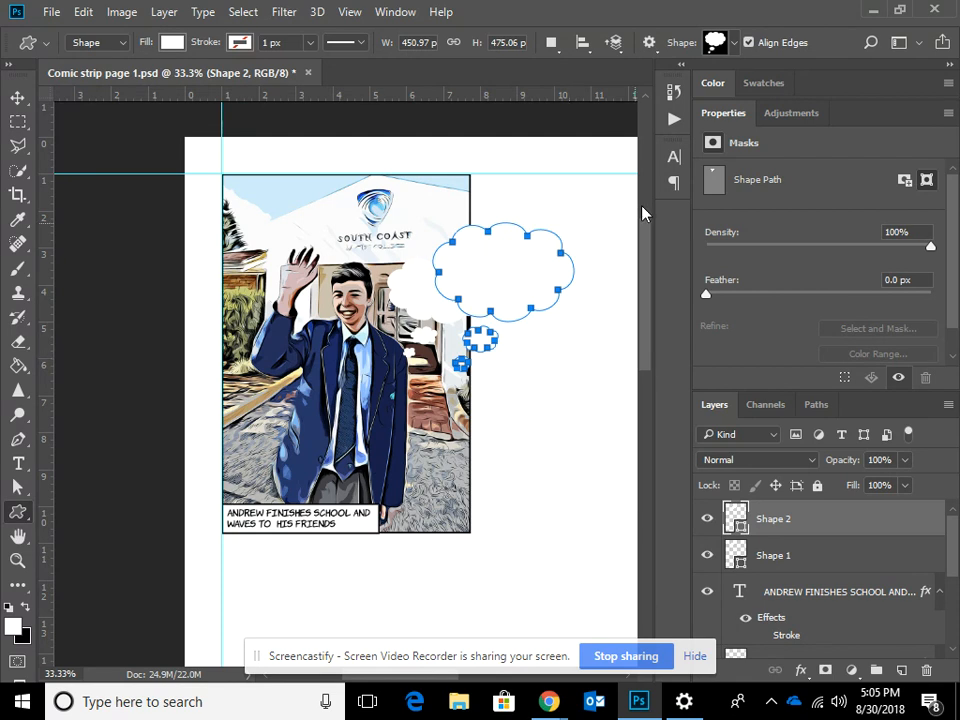
{"action": "left_click", "coordinate": [676, 93]}
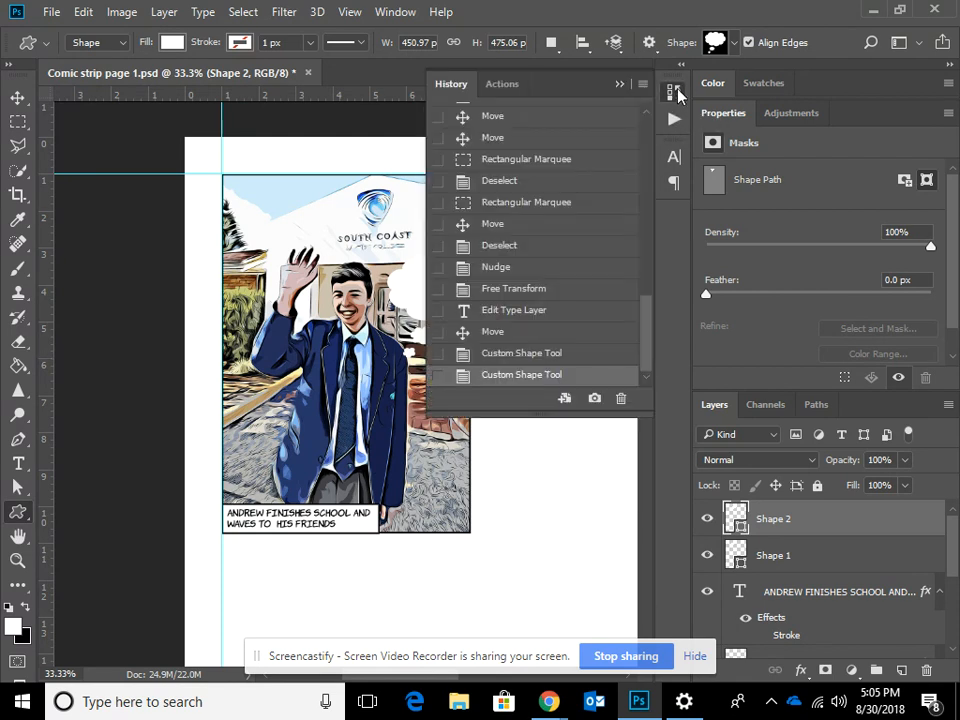
{"action": "left_click", "coordinate": [512, 356]}
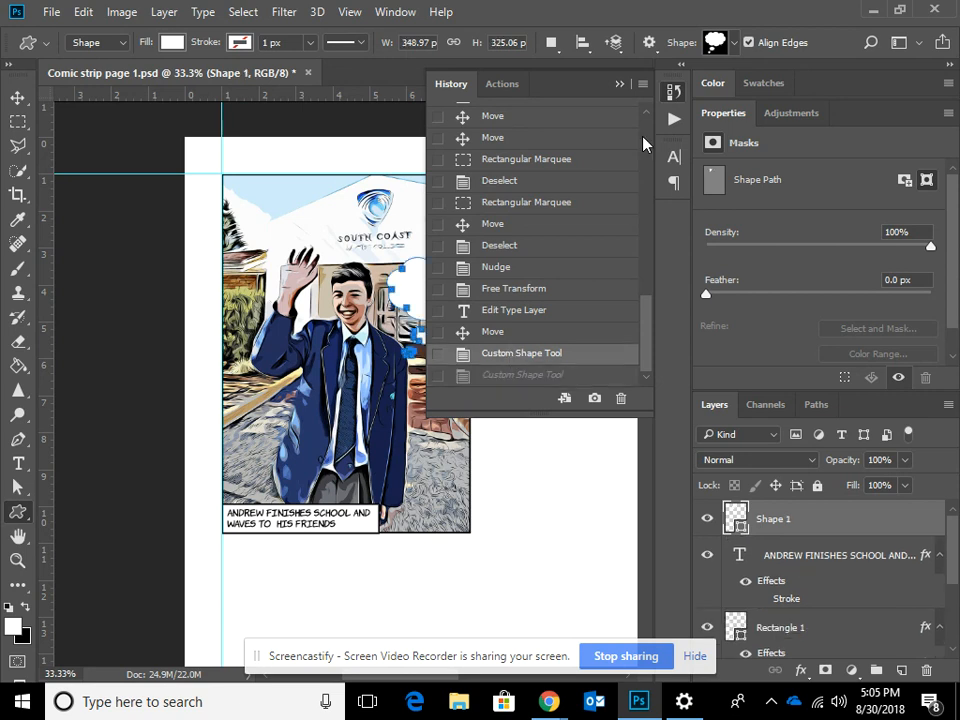
{"action": "left_click", "coordinate": [620, 86]}
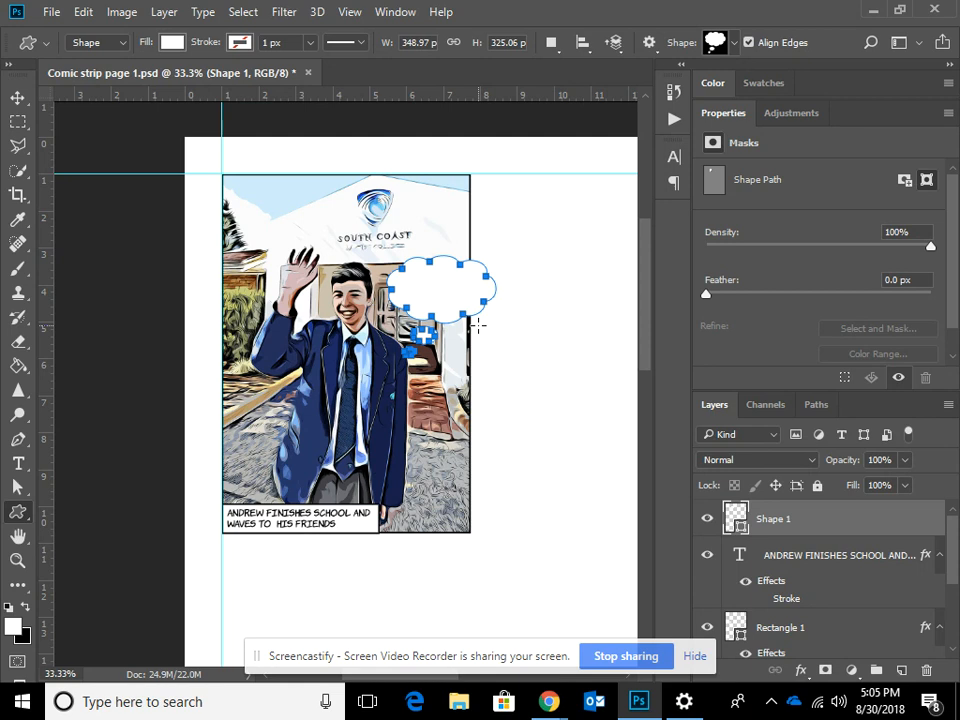
Step: Move the thought bubble up and slightly left so it overlaps the school sign
{"action": "left_click", "coordinate": [17, 99]}
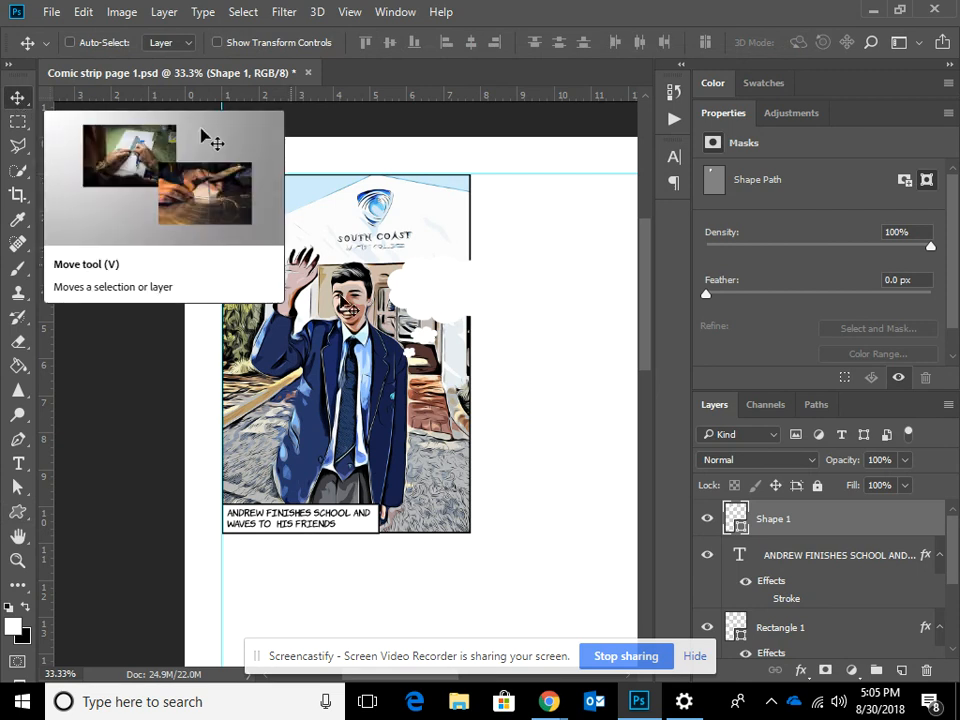
{"action": "left_click_drag", "start_coordinate": [435, 295], "coordinate": [415, 255]}
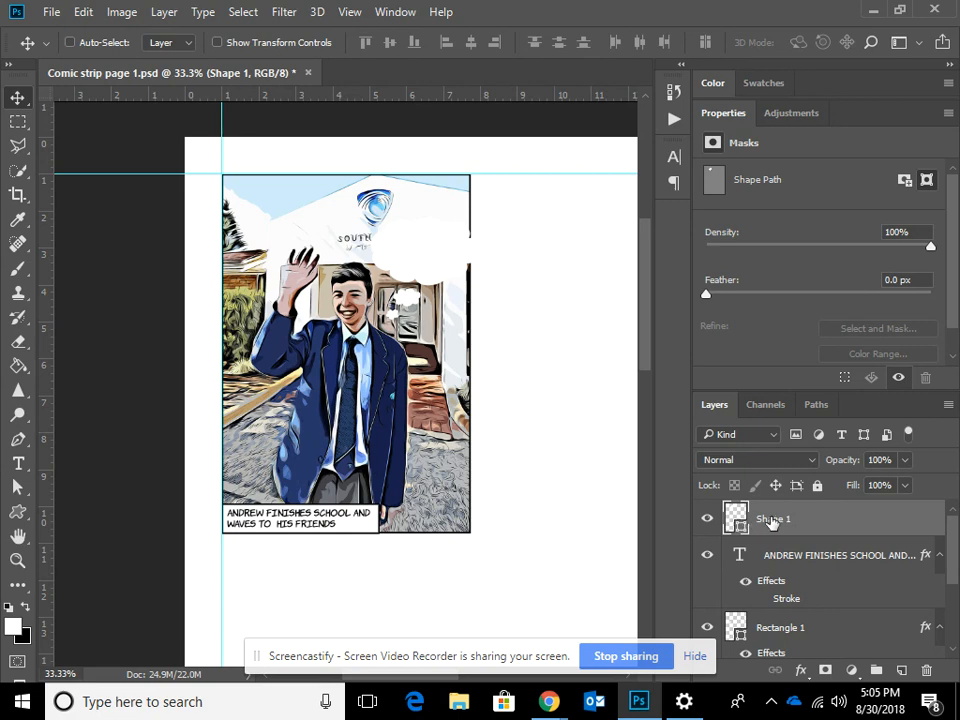
Step: Add a 5 px black inside stroke to the thought bubble and move it fully inside the panel above the boy's head
{"action": "left_click", "coordinate": [164, 14]}
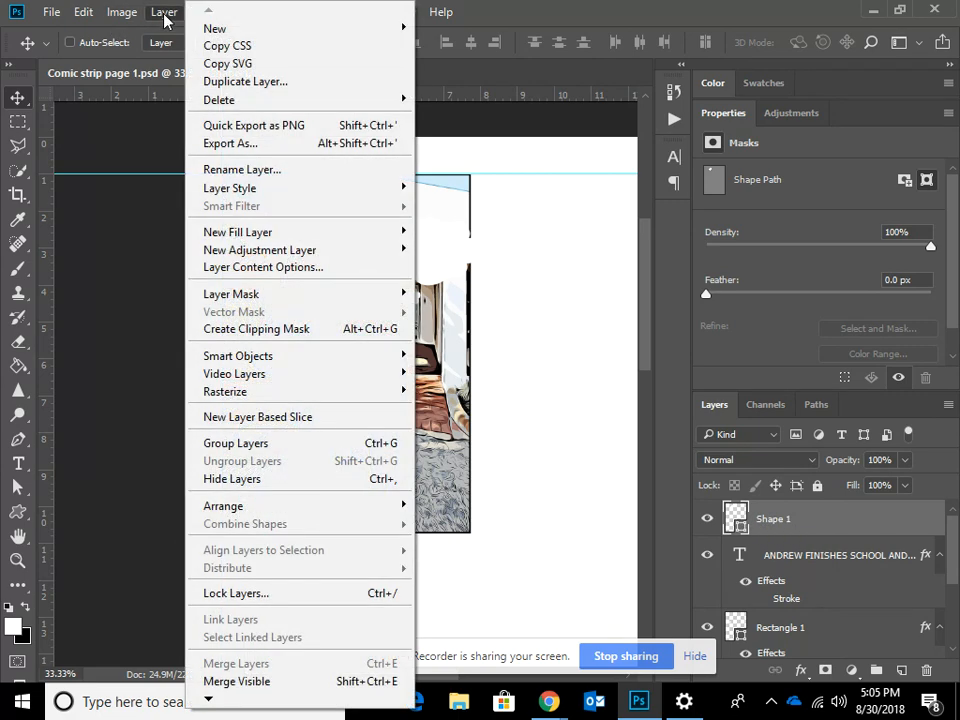
{"action": "mouse_move", "coordinate": [270, 191]}
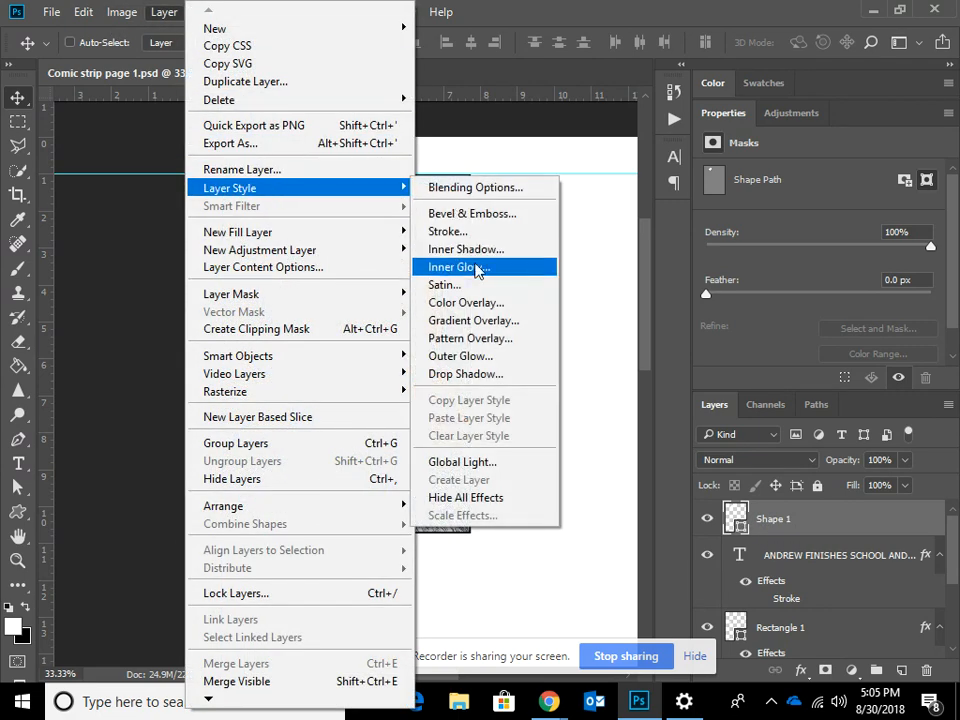
{"action": "left_click", "coordinate": [447, 231]}
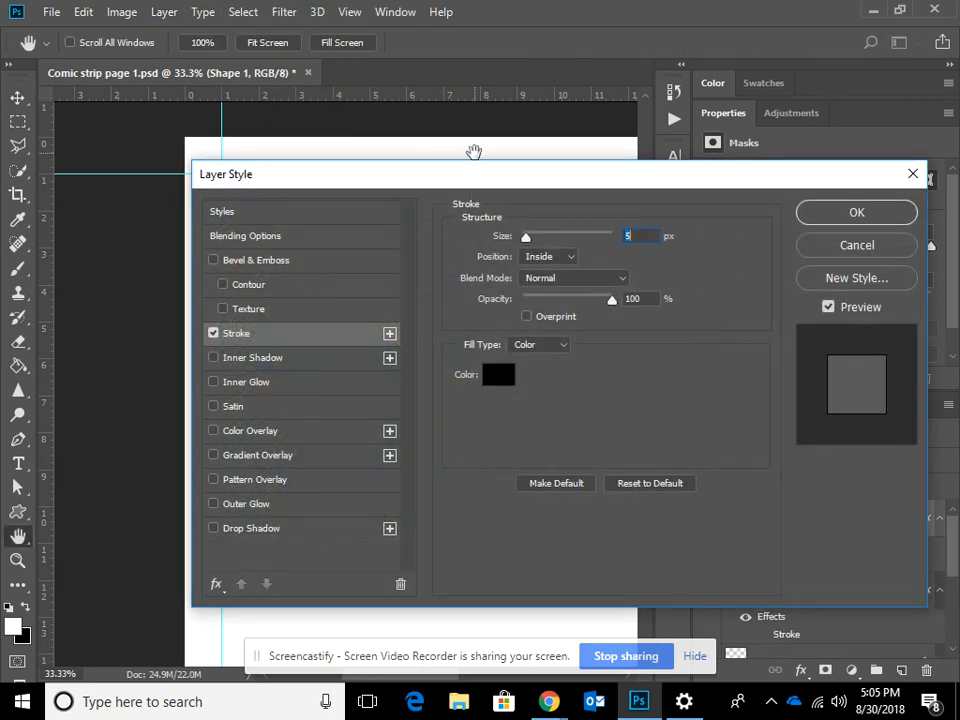
{"action": "left_click_drag", "start_coordinate": [470, 172], "coordinate": [526, 336]}
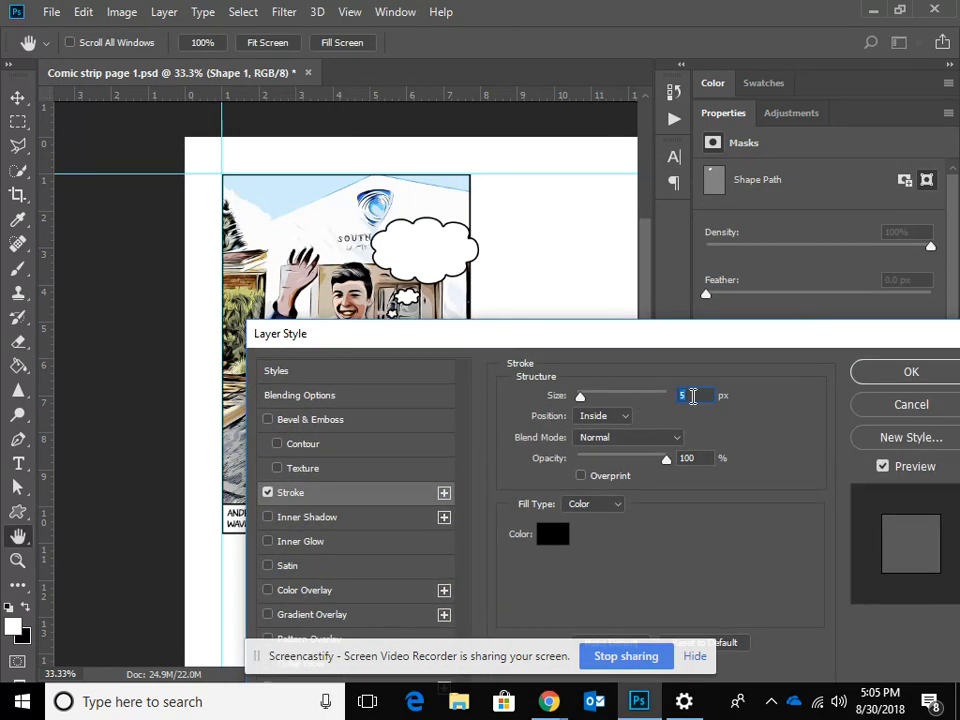
{"action": "left_click", "coordinate": [885, 378]}
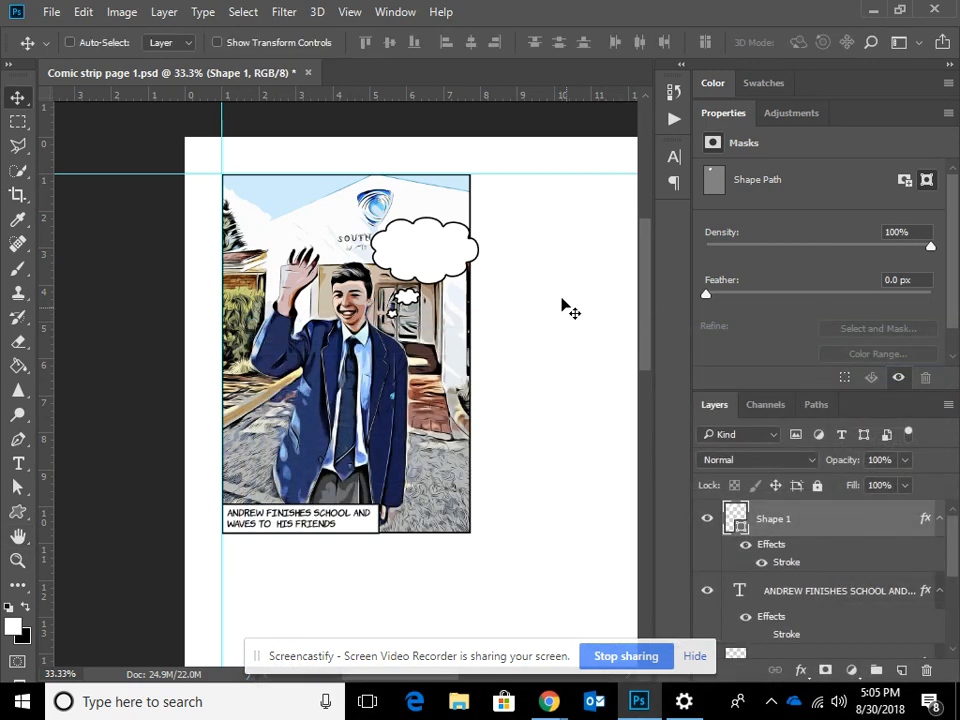
{"action": "left_click_drag", "start_coordinate": [422, 271], "coordinate": [411, 242]}
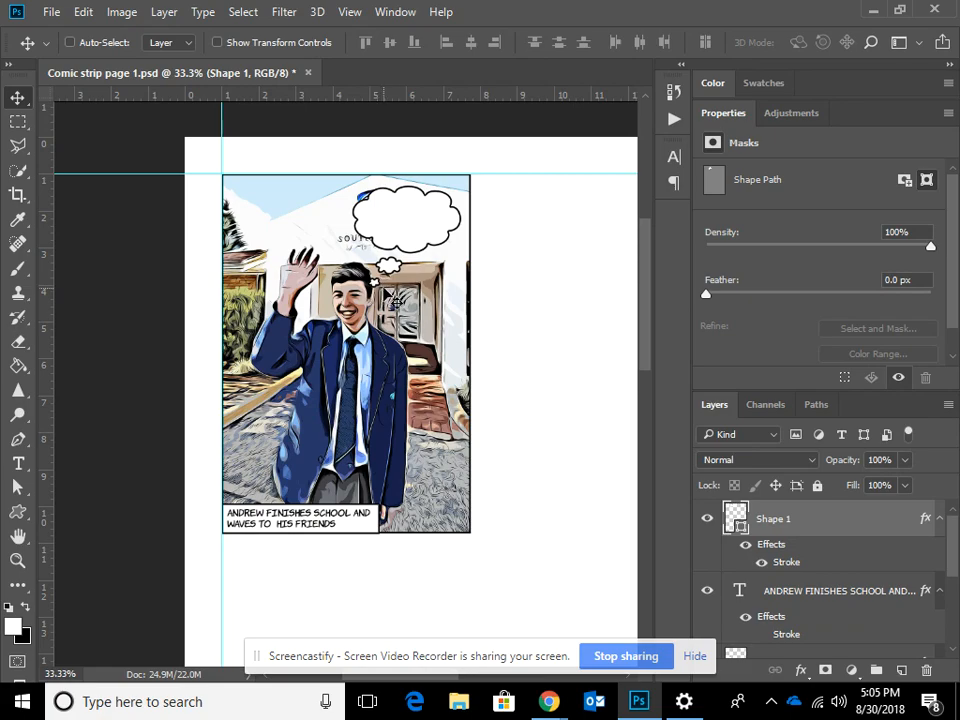
Step: Activate the Direct Selection tool for editing the thought bubble's small trailing clouds at 200% zoom
{"action": "key", "text": "ctrl+plus"}
{"action": "key", "text": "ctrl+plus"}
{"action": "key", "text": "ctrl+plus"}
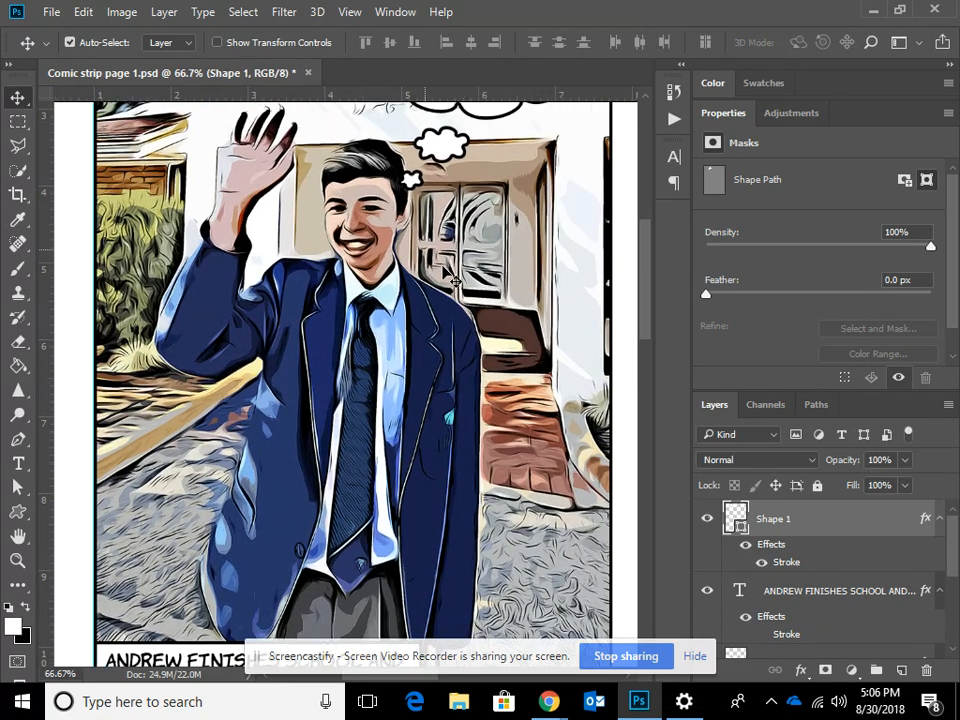
{"action": "left_click_drag", "start_coordinate": [525, 190], "coordinate": [451, 476]}
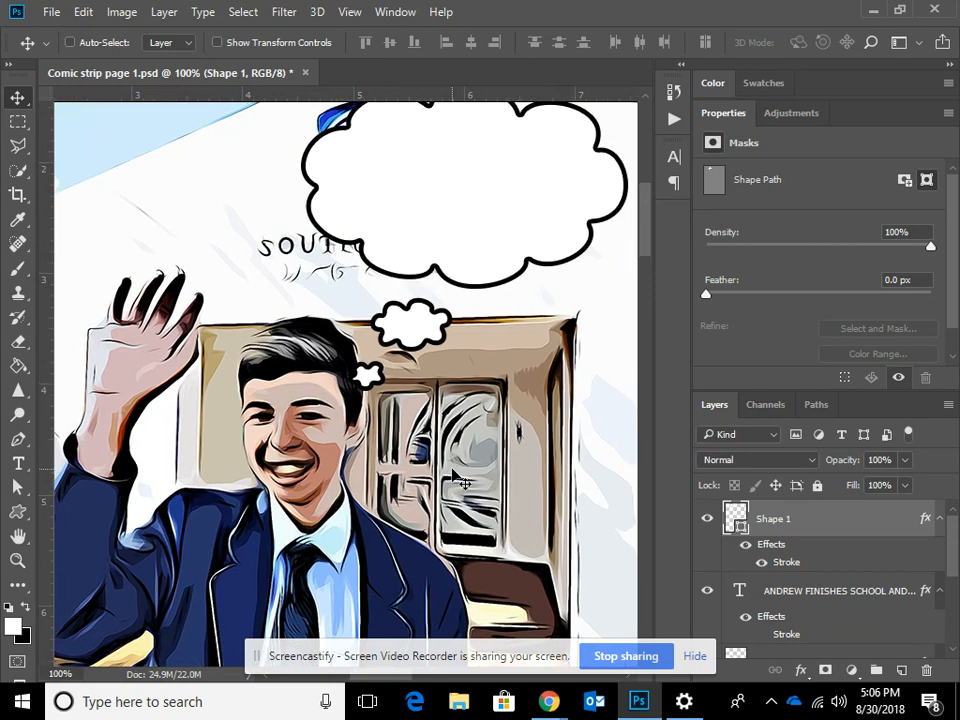
{"action": "key", "text": "ctrl+plus"}
{"action": "left_click_drag", "start_coordinate": [481, 396], "coordinate": [396, 426]}
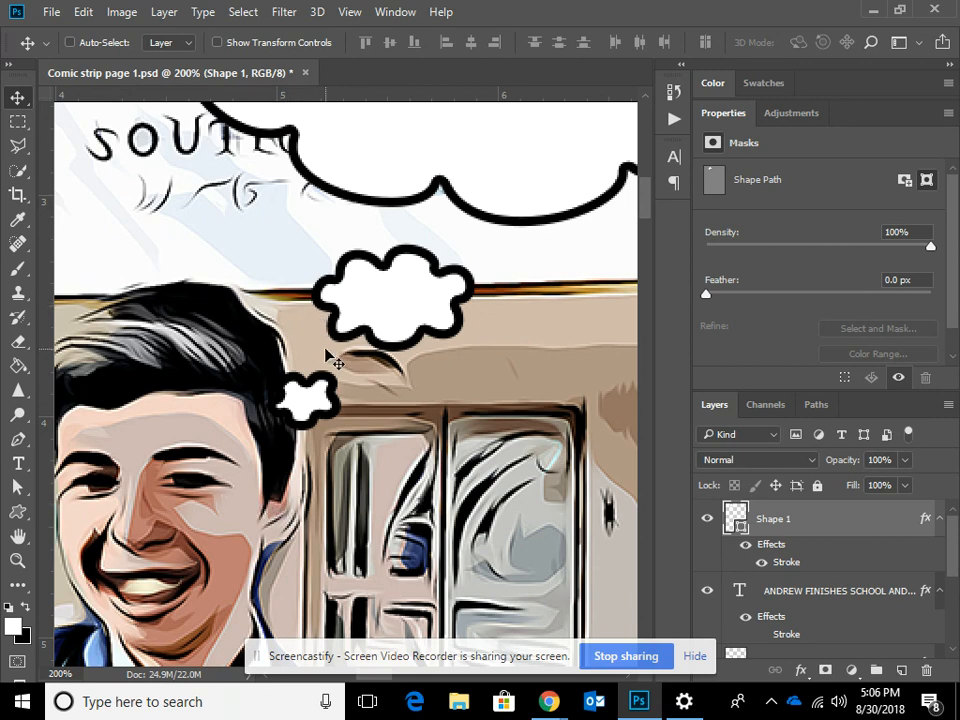
{"action": "left_click", "coordinate": [16, 495]}
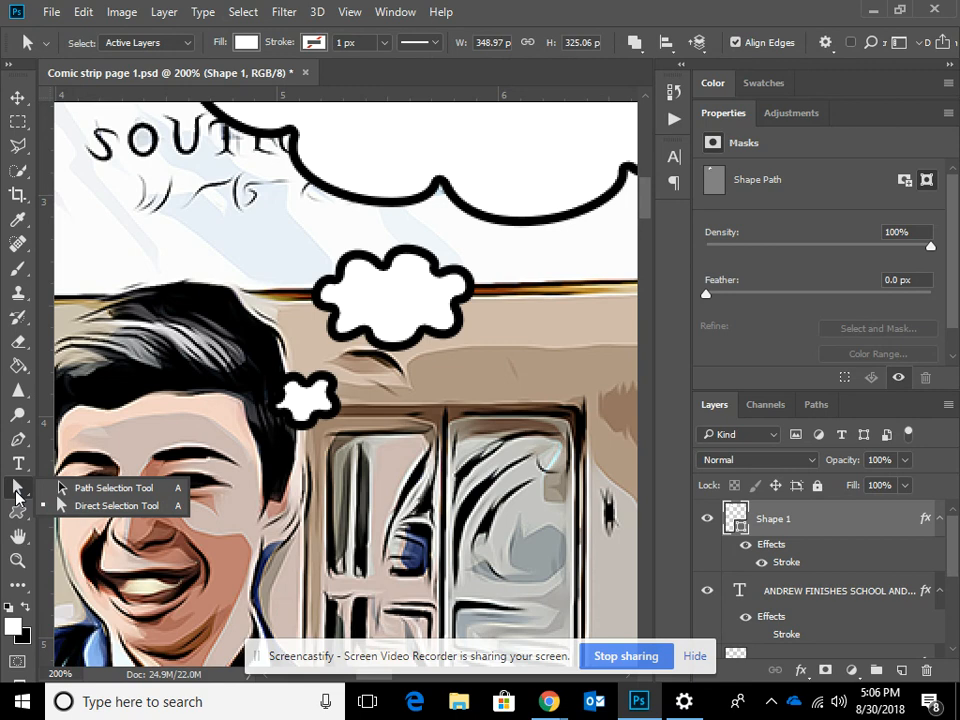
{"action": "left_click", "coordinate": [67, 489]}
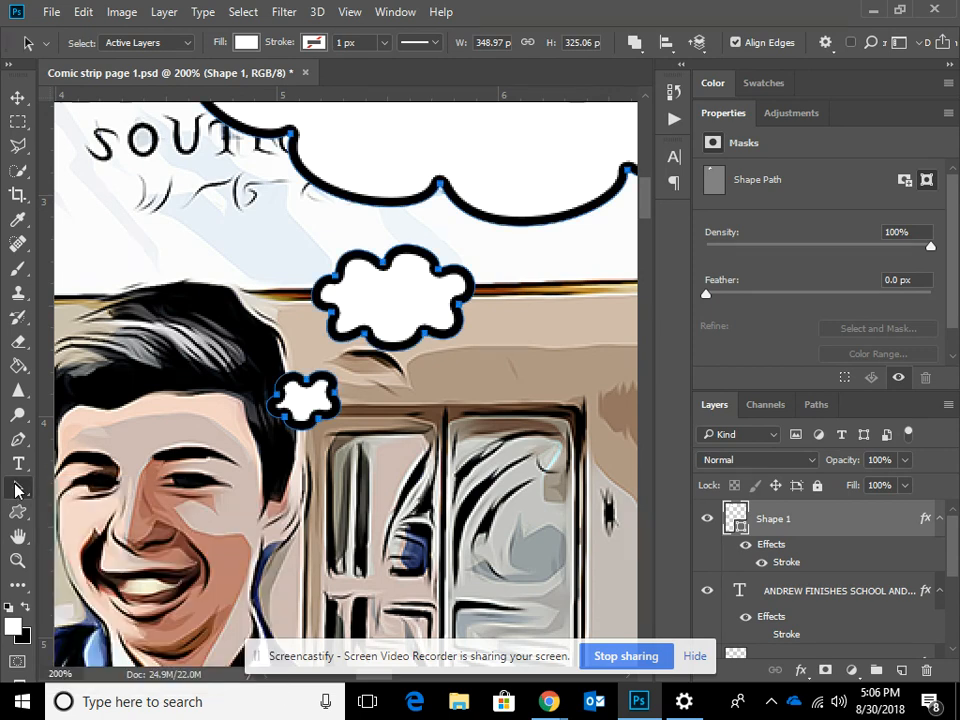
{"action": "left_click", "coordinate": [18, 490]}
{"action": "left_click", "coordinate": [66, 508]}
{"action": "right_click", "coordinate": [18, 488]}
{"action": "left_click", "coordinate": [84, 507]}
{"action": "left_click", "coordinate": [309, 386]}
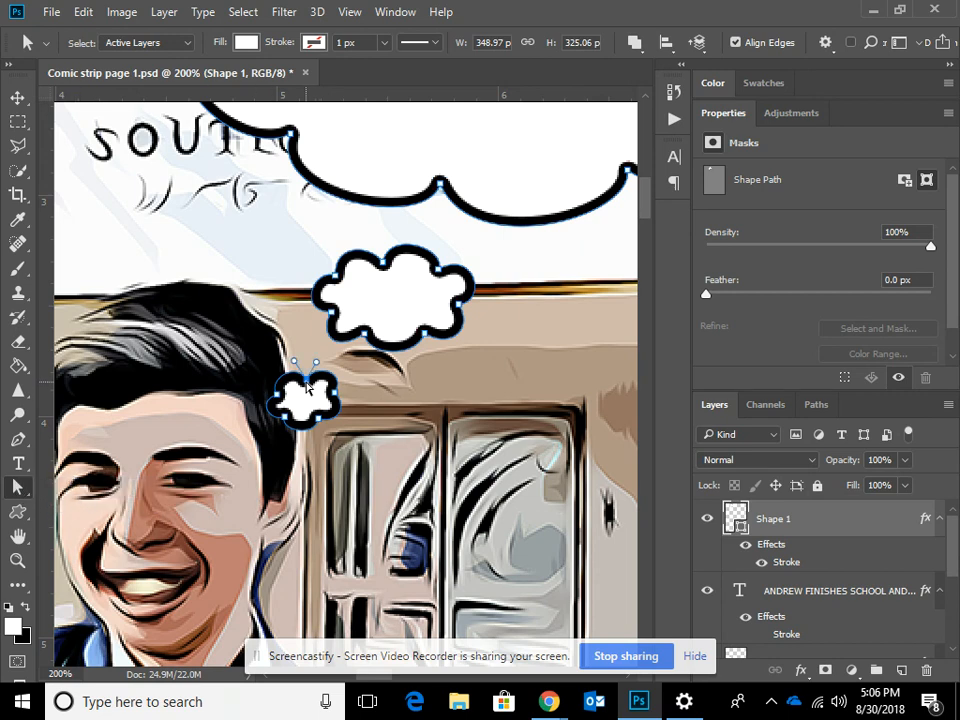
{"action": "left_click", "coordinate": [324, 414]}
{"action": "left_click", "coordinate": [287, 423]}
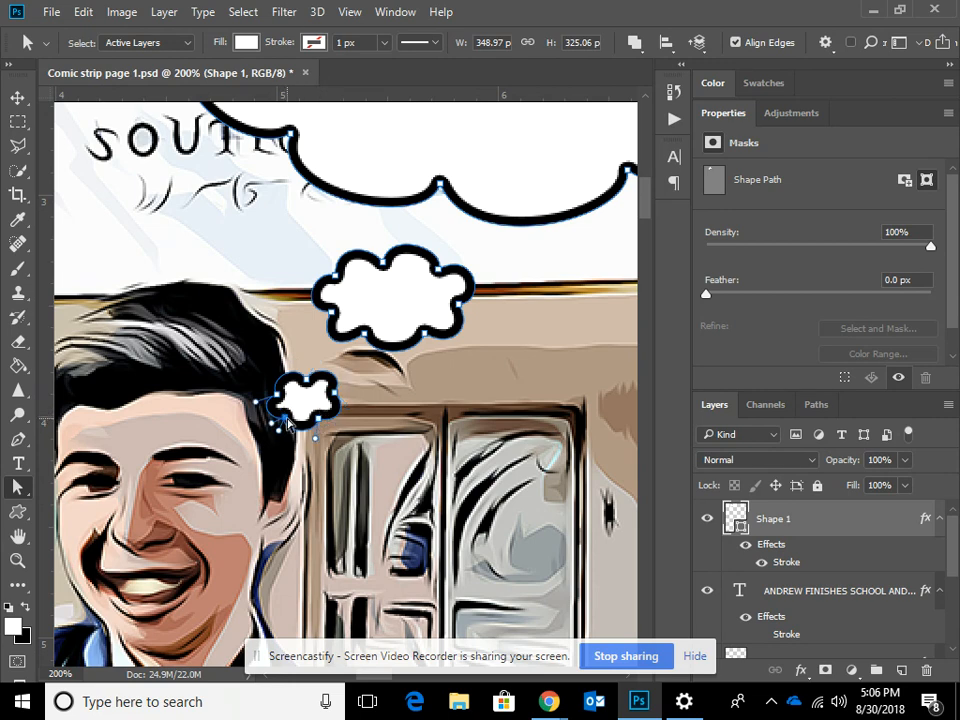
{"action": "left_click", "coordinate": [281, 401]}
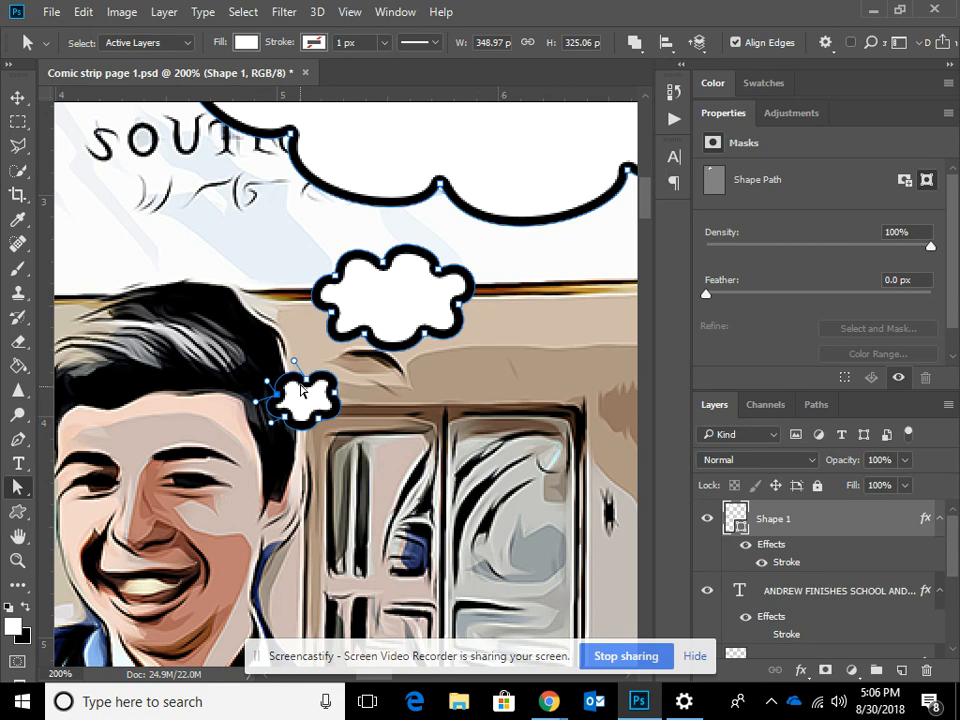
{"action": "left_click", "coordinate": [321, 428]}
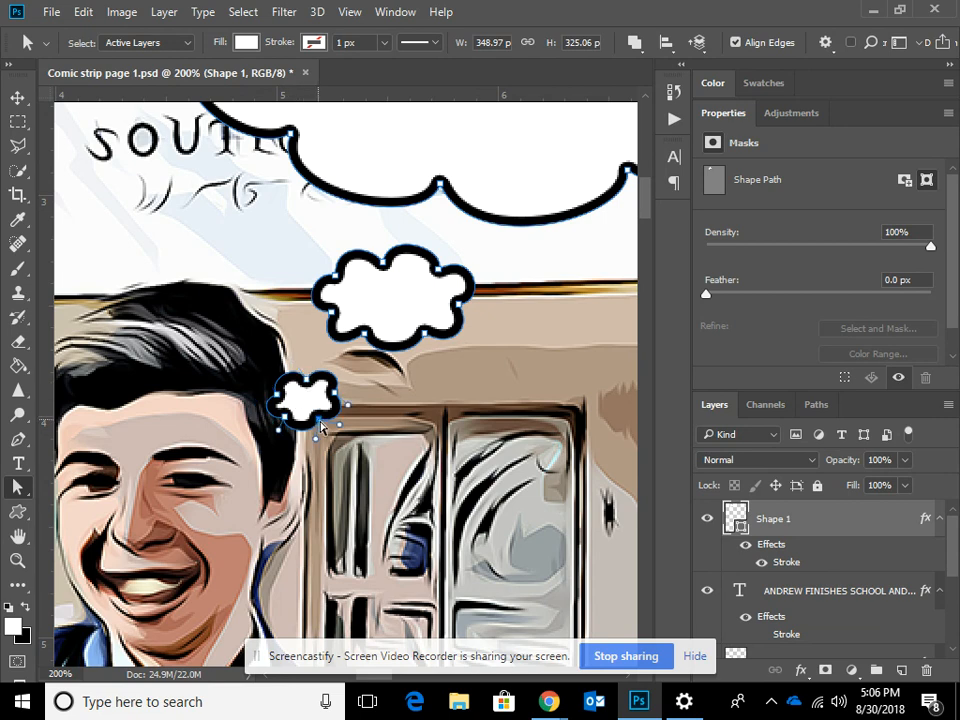
{"action": "left_click_drag", "start_coordinate": [321, 428], "coordinate": [374, 492]}
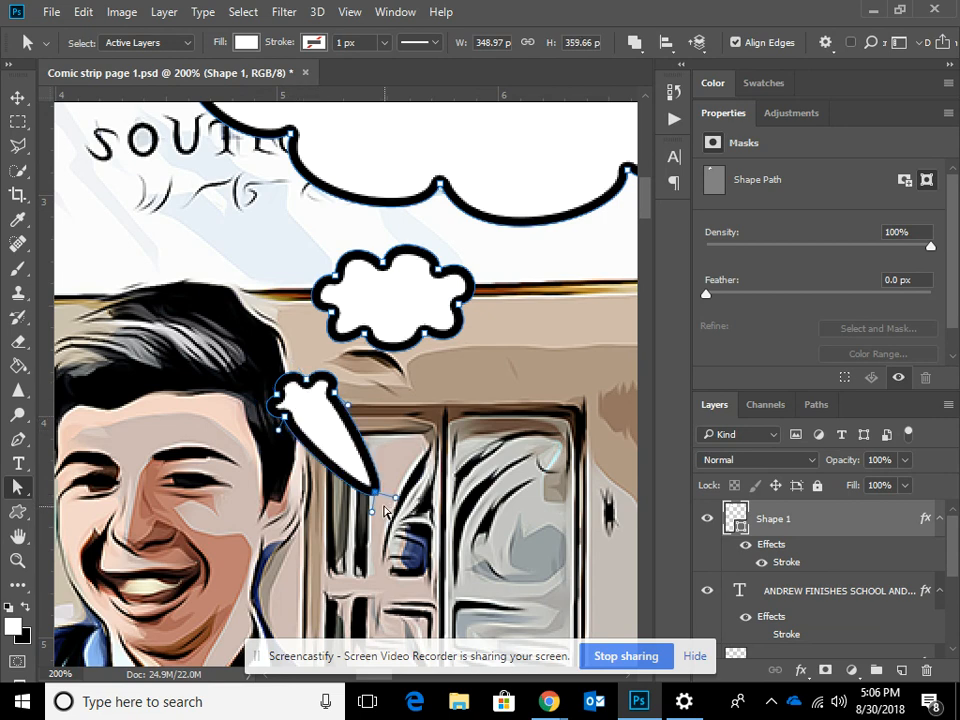
{"action": "key", "text": "ctrl+z"}
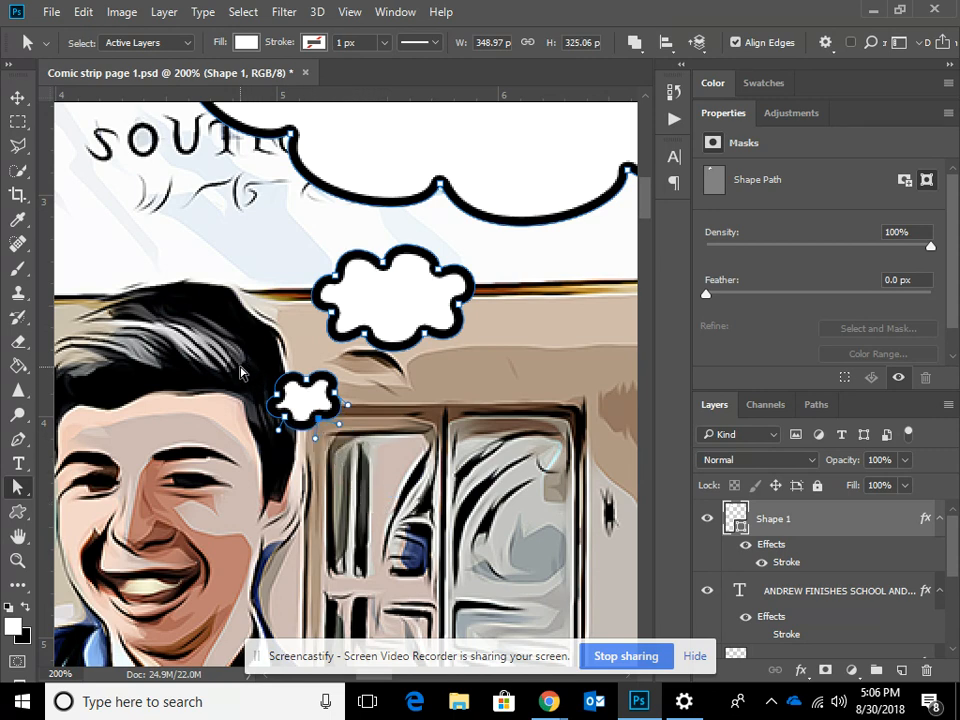
Step: Select all anchor points of the smallest trailing cloud and move it right and slightly down, away from the boy's hair
{"action": "left_click_drag", "start_coordinate": [240, 367], "coordinate": [375, 462]}
{"action": "left_click_drag", "start_coordinate": [307, 386], "coordinate": [360, 398]}
{"action": "left_click_drag", "start_coordinate": [359, 400], "coordinate": [360, 401]}
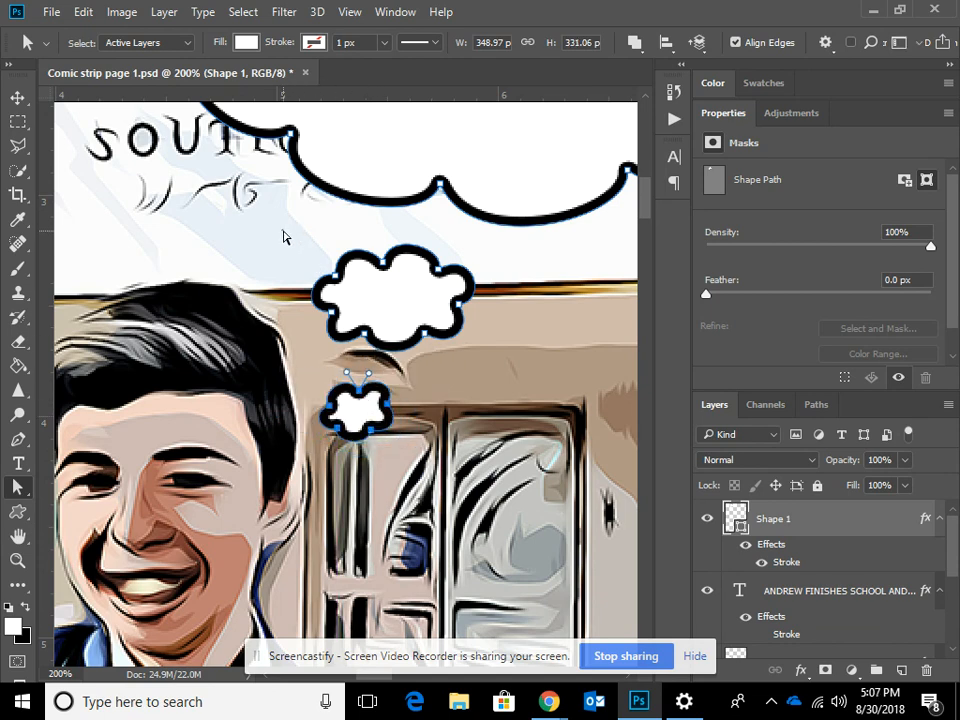
Step: Select all anchor points of the larger trailing cloud and move it right and slightly down from its position
{"action": "left_click", "coordinate": [280, 237]}
{"action": "left_click_drag", "start_coordinate": [277, 237], "coordinate": [504, 371]}
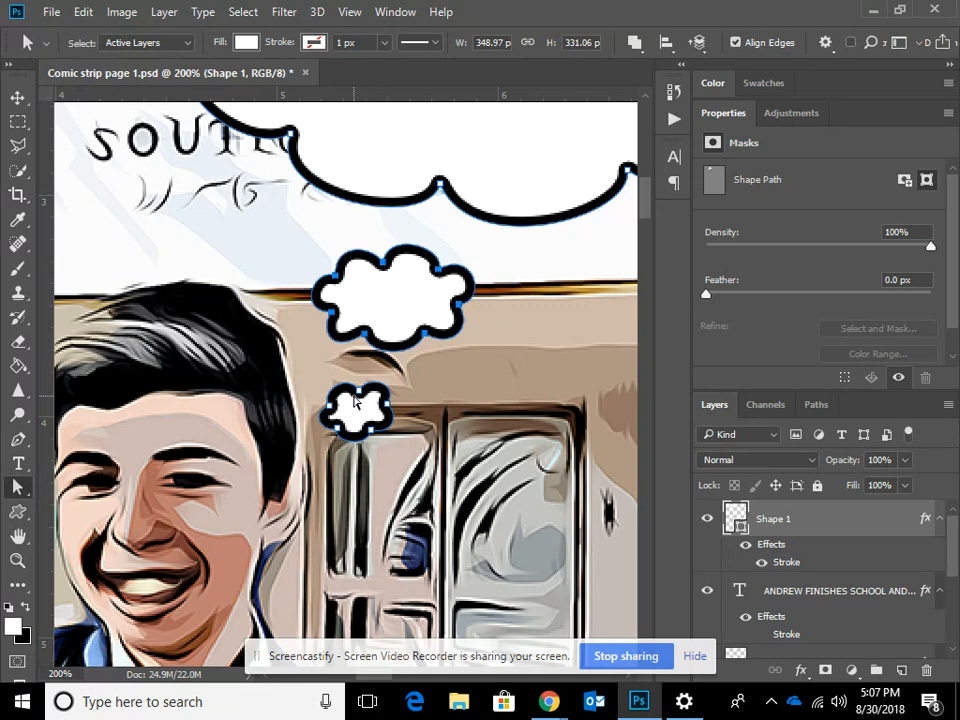
{"action": "left_click_drag", "start_coordinate": [366, 342], "coordinate": [396, 349]}
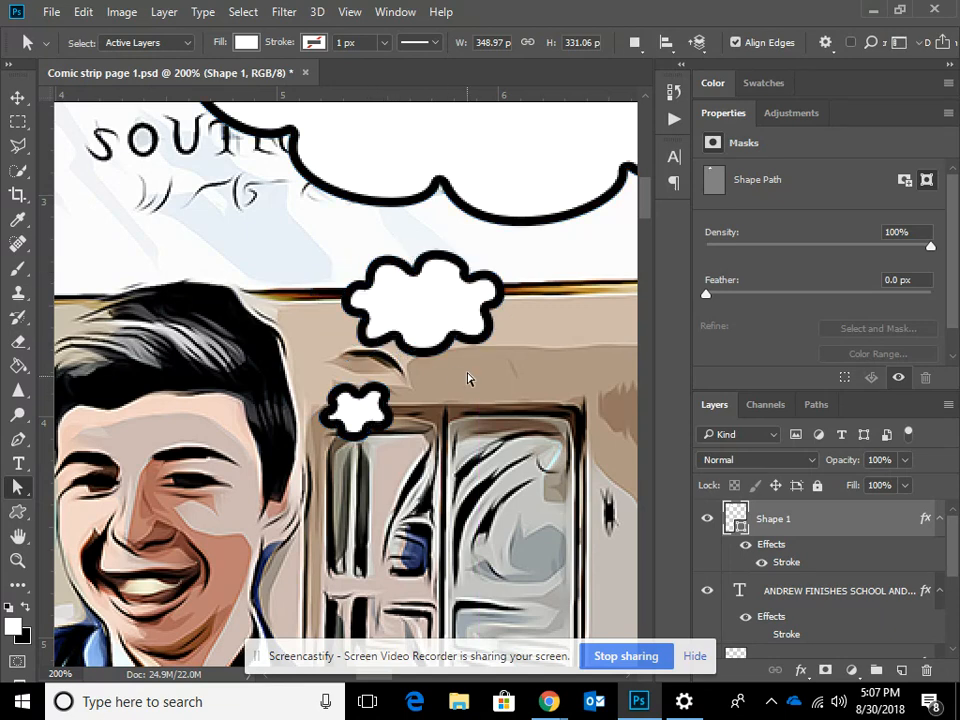
{"action": "left_click", "coordinate": [456, 341]}
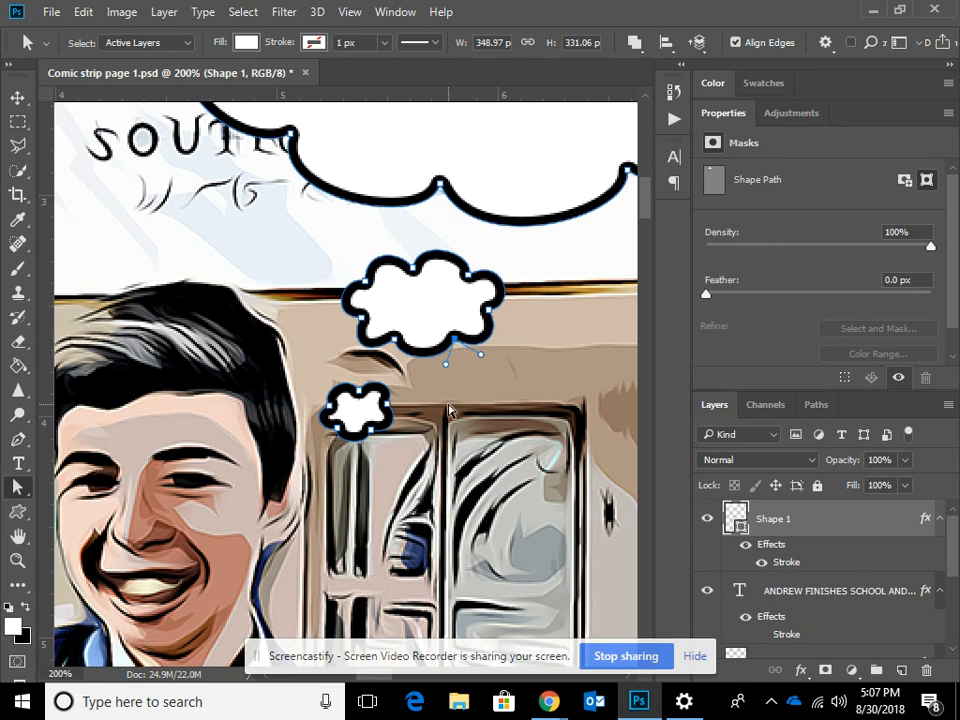
{"action": "left_click", "coordinate": [449, 406]}
{"action": "left_click", "coordinate": [20, 98]}
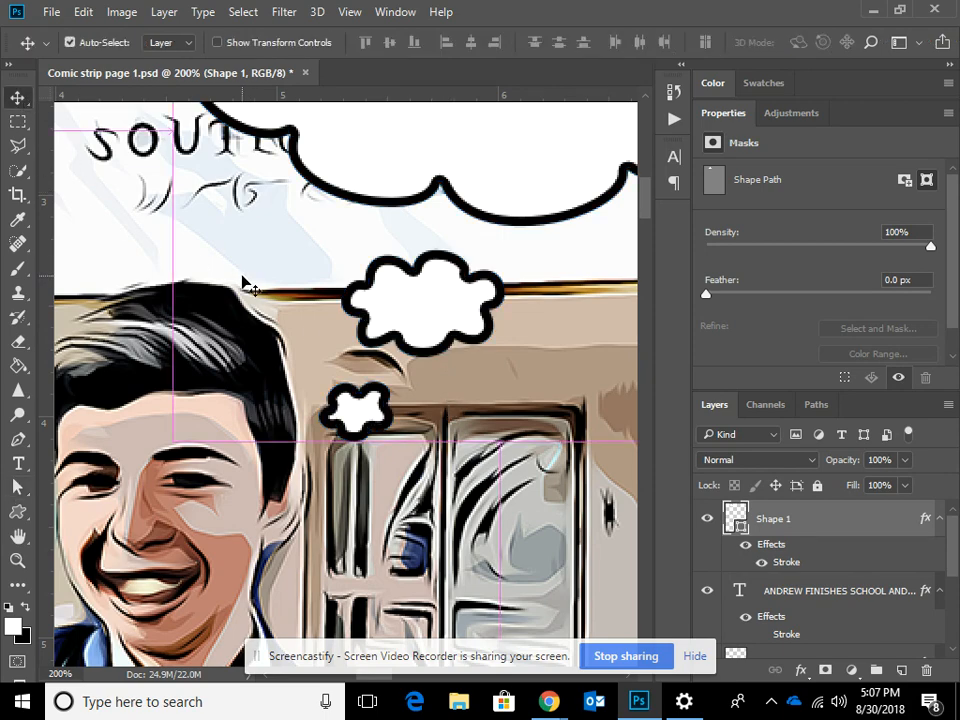
Step: Add the text "I'm so glad school is over" as a single line and move it over the thought bubble
{"action": "key", "text": "ctrl+minus"}
{"action": "key", "text": "ctrl+minus"}
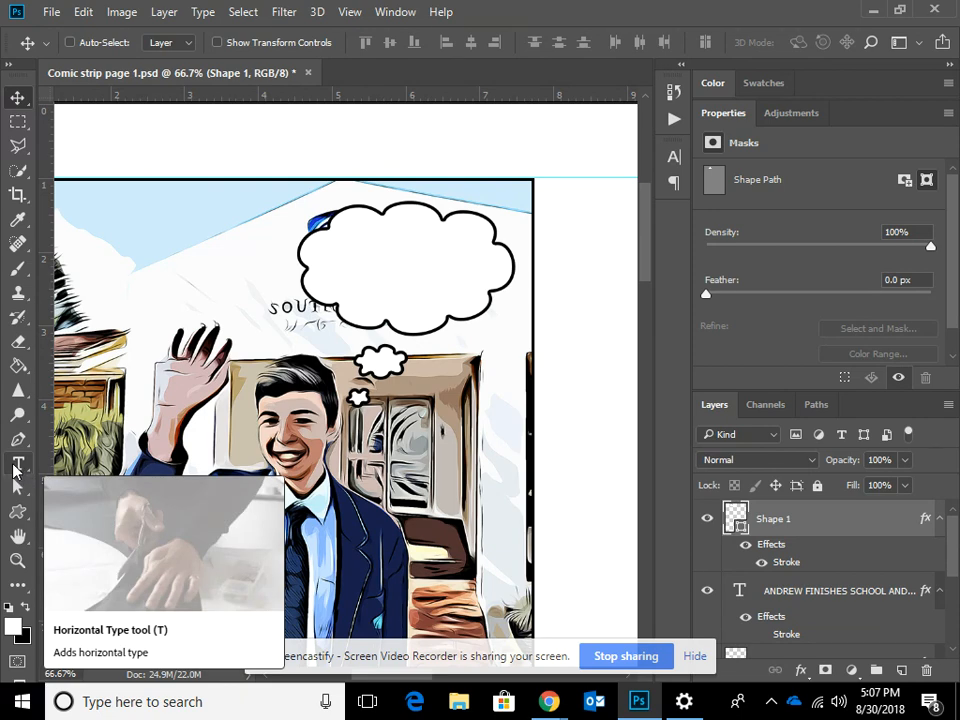
{"action": "left_click", "coordinate": [15, 466]}
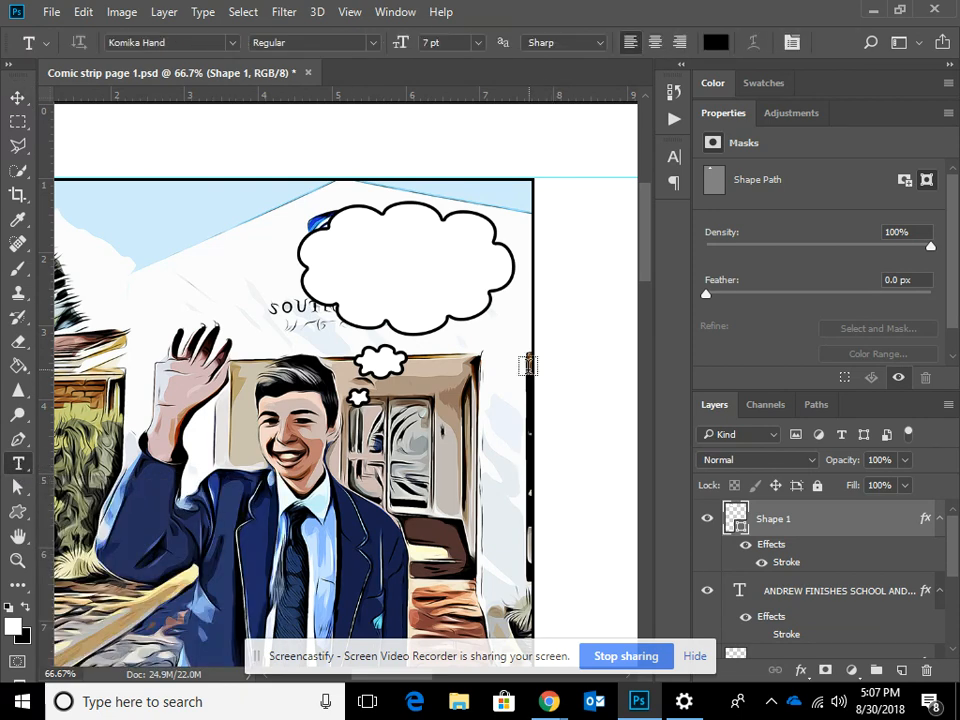
{"action": "left_click", "coordinate": [483, 340]}
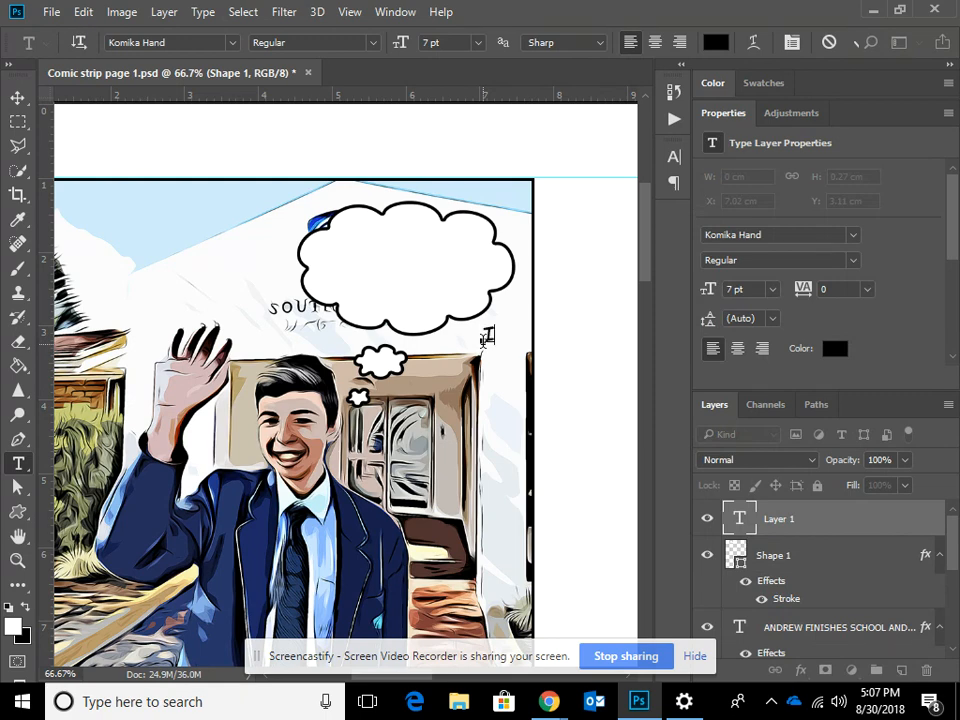
{"action": "type", "text": "I'M SO GO"}
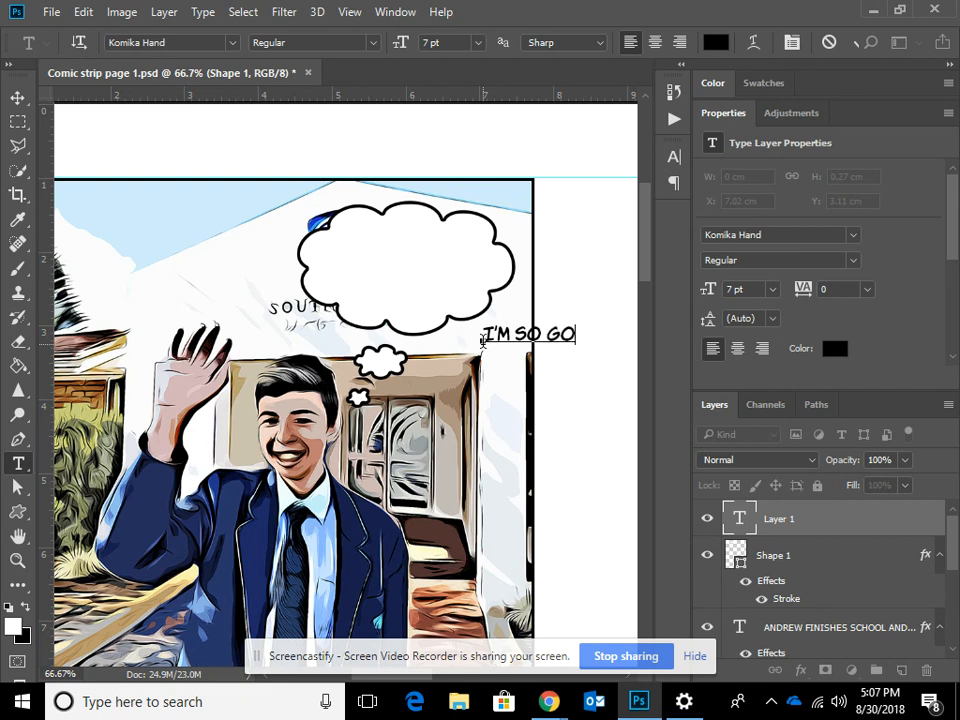
{"action": "type", "text": "AD SCH"}
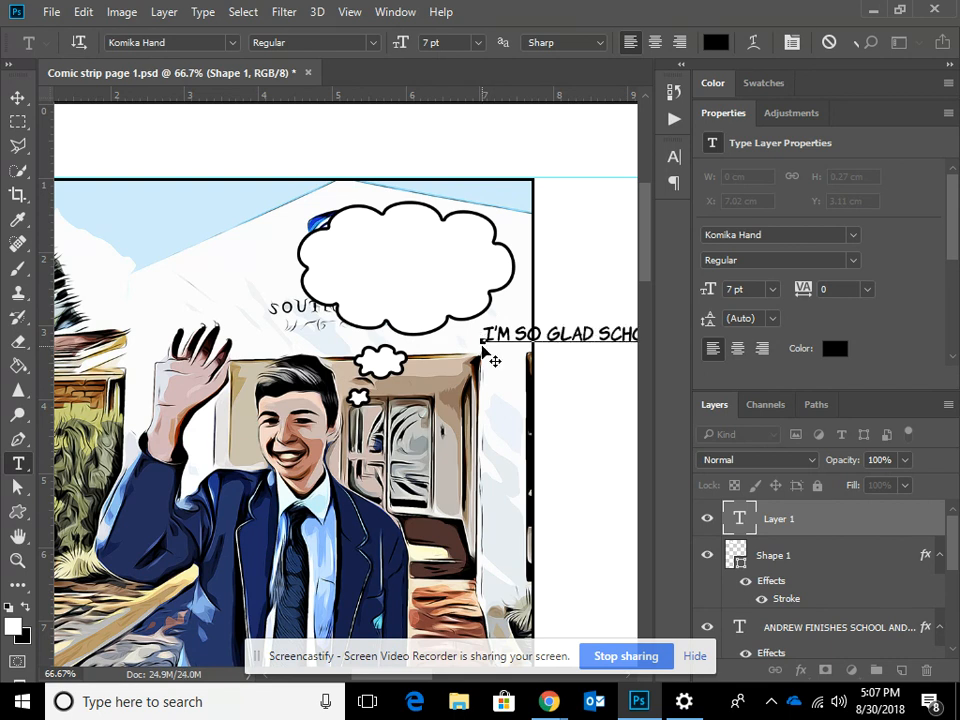
{"action": "left_click", "coordinate": [17, 97]}
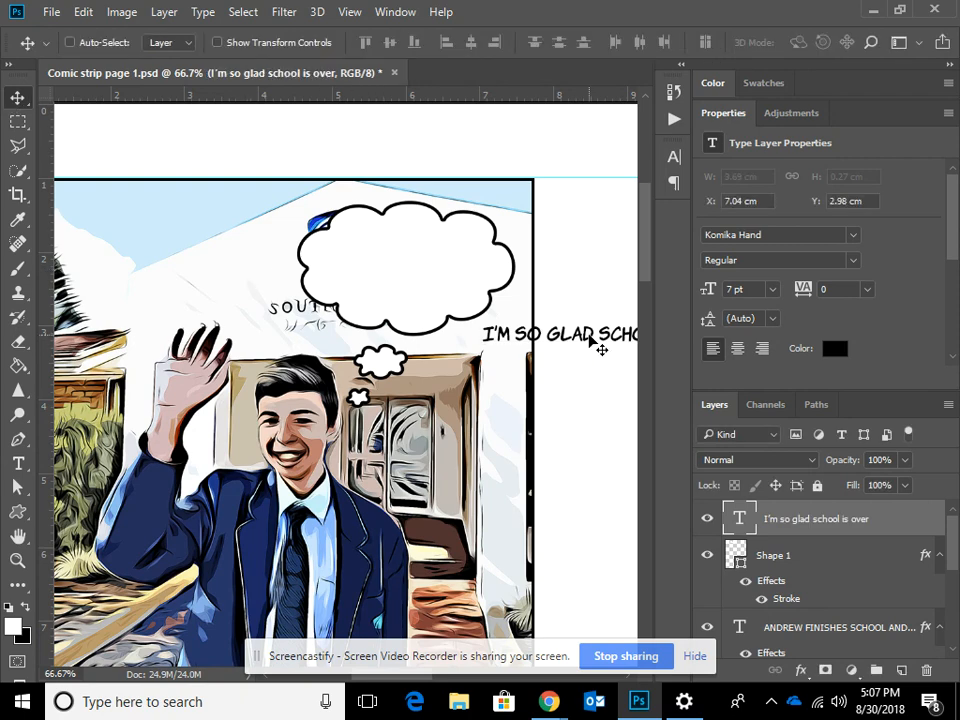
{"action": "left_click_drag", "start_coordinate": [600, 343], "coordinate": [380, 272]}
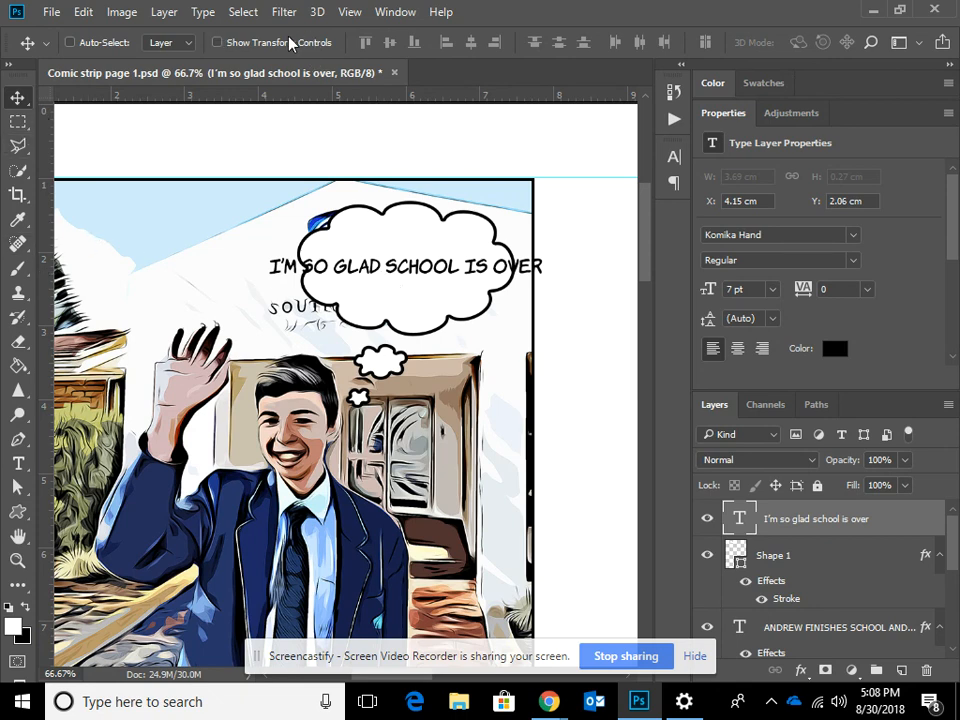
Step: Try to reshape the thought bubble around the single-line text, at about 160% width and 43.5% height
{"action": "left_click", "coordinate": [258, 43]}
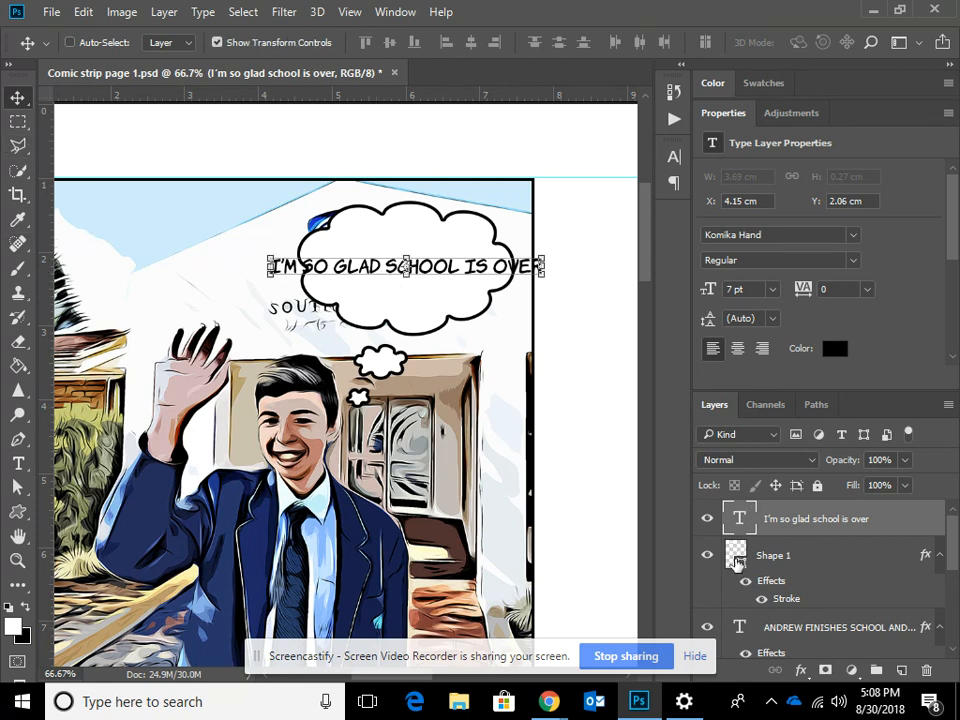
{"action": "left_click", "coordinate": [733, 553]}
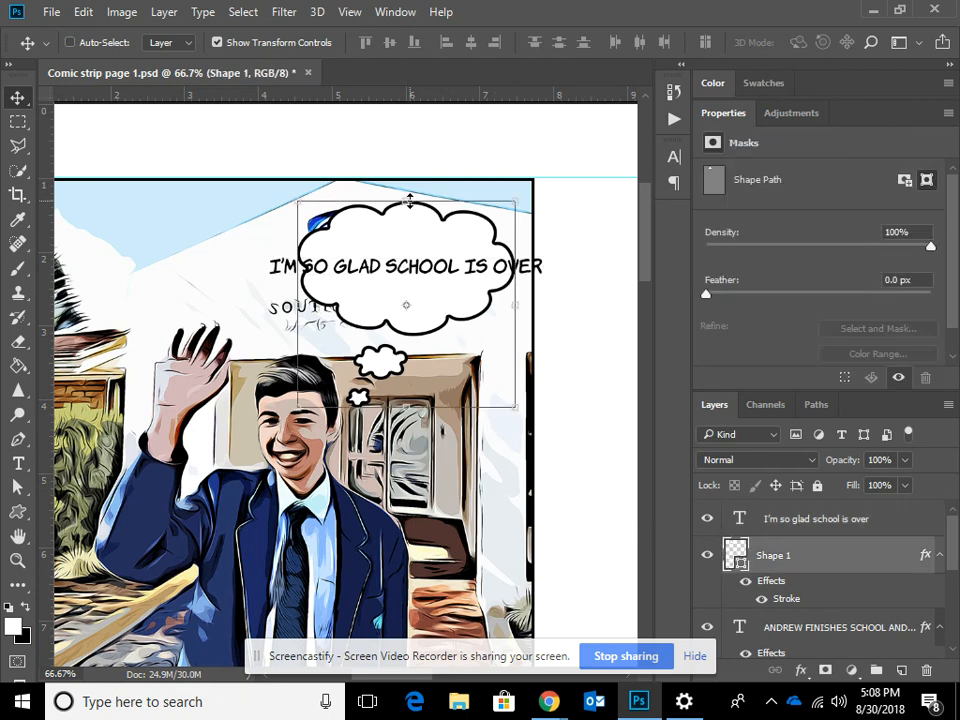
{"action": "left_click_drag", "start_coordinate": [407, 199], "coordinate": [406, 318]}
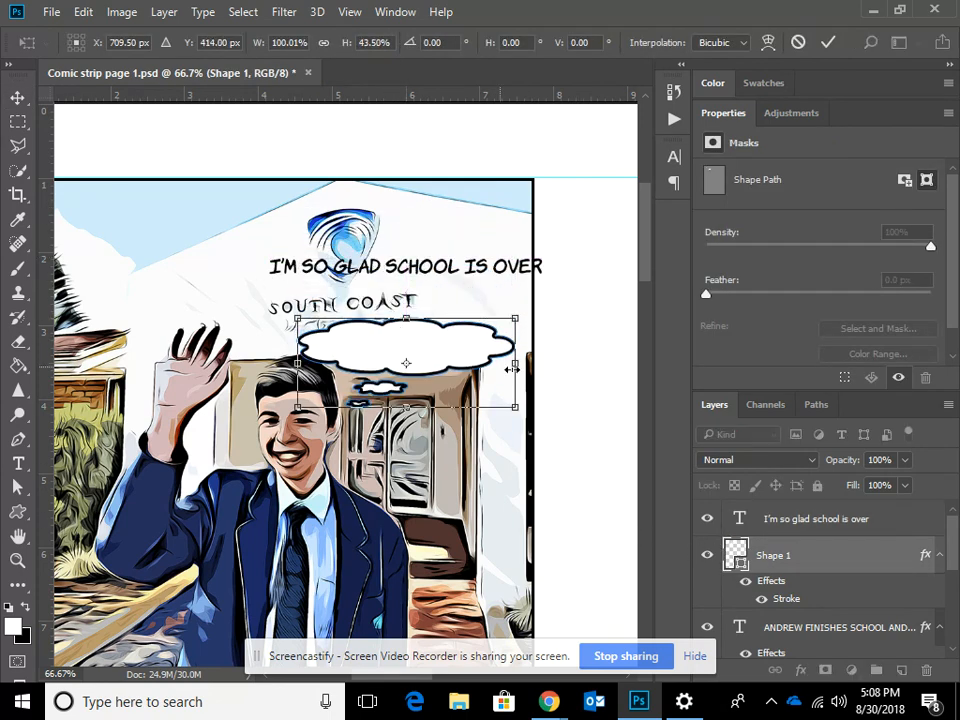
{"action": "left_click_drag", "start_coordinate": [517, 372], "coordinate": [472, 281]}
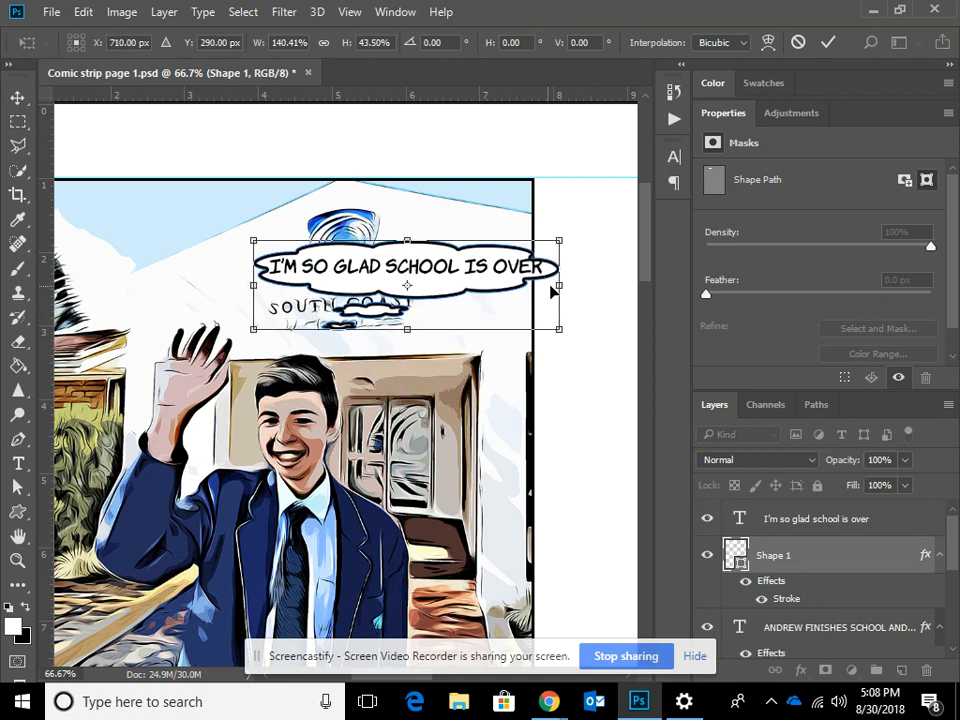
{"action": "left_click_drag", "start_coordinate": [553, 291], "coordinate": [600, 270]}
{"action": "mouse_move", "coordinate": [506, 293]}
{"action": "left_mouse_down"}
{"action": "mouse_move", "coordinate": [494, 281]}
{"action": "mouse_move", "coordinate": [496, 291]}
{"action": "left_mouse_up"}
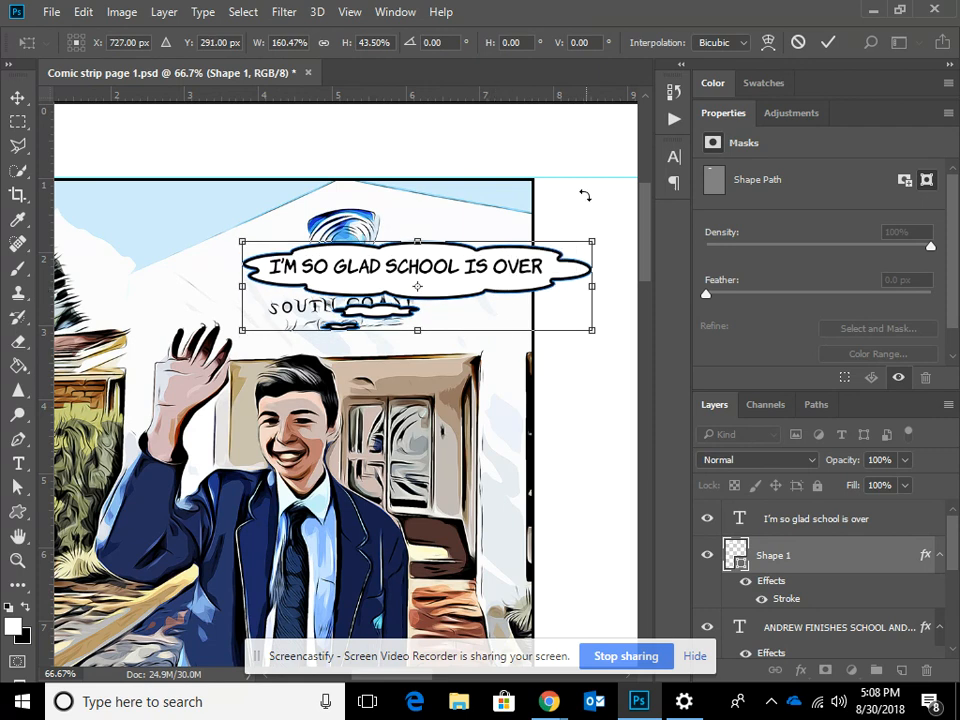
{"action": "key", "text": "Escape"}
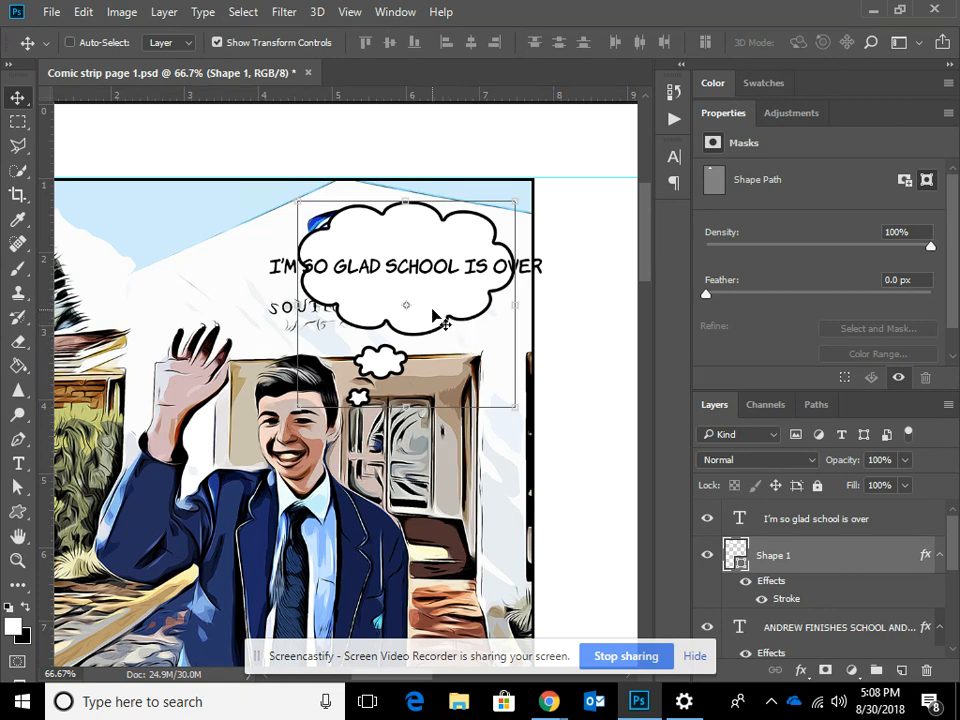
Step: Break the bubble text into three lines reading "I'm so", "glad school" and "is over"
{"action": "left_click", "coordinate": [742, 518]}
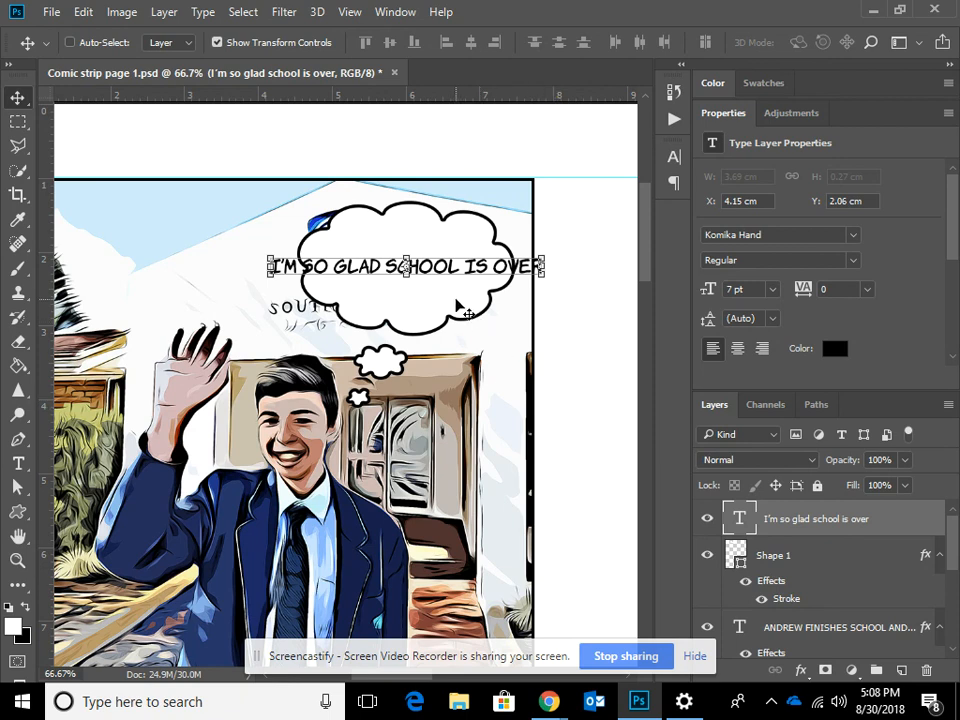
{"action": "left_click", "coordinate": [18, 463]}
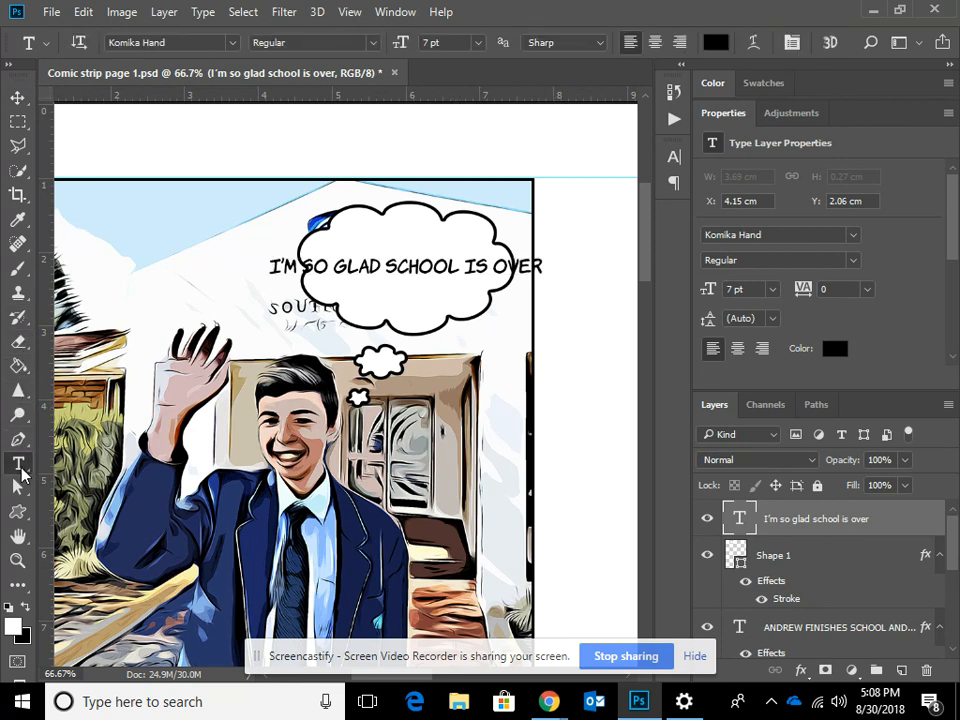
{"action": "left_click", "coordinate": [340, 265]}
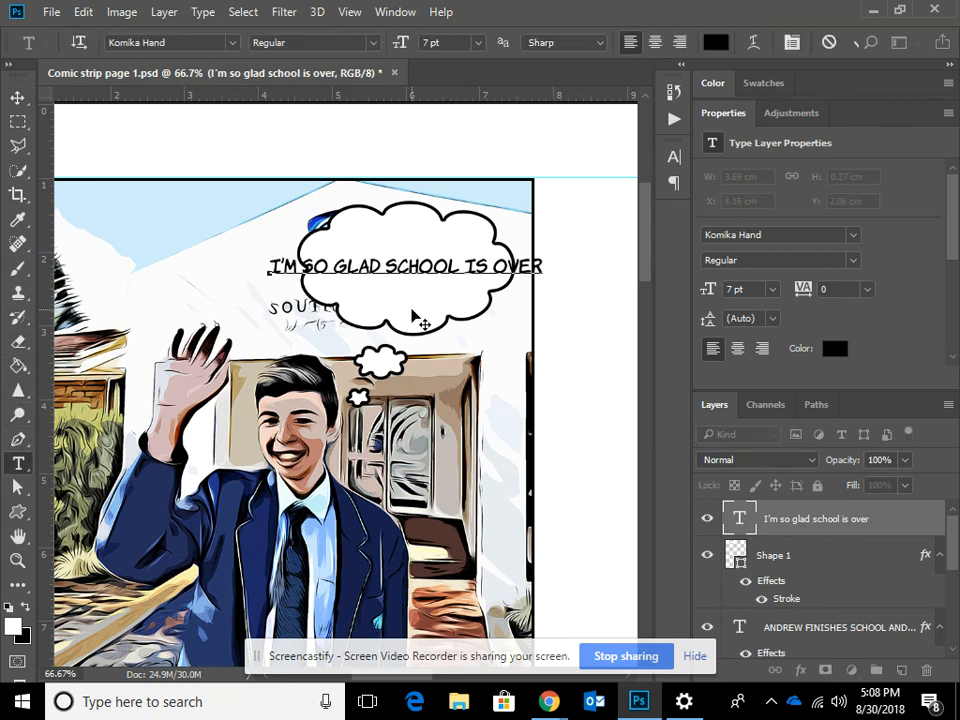
{"action": "key", "text": "BackSpace"}
{"action": "key", "text": "Return"}
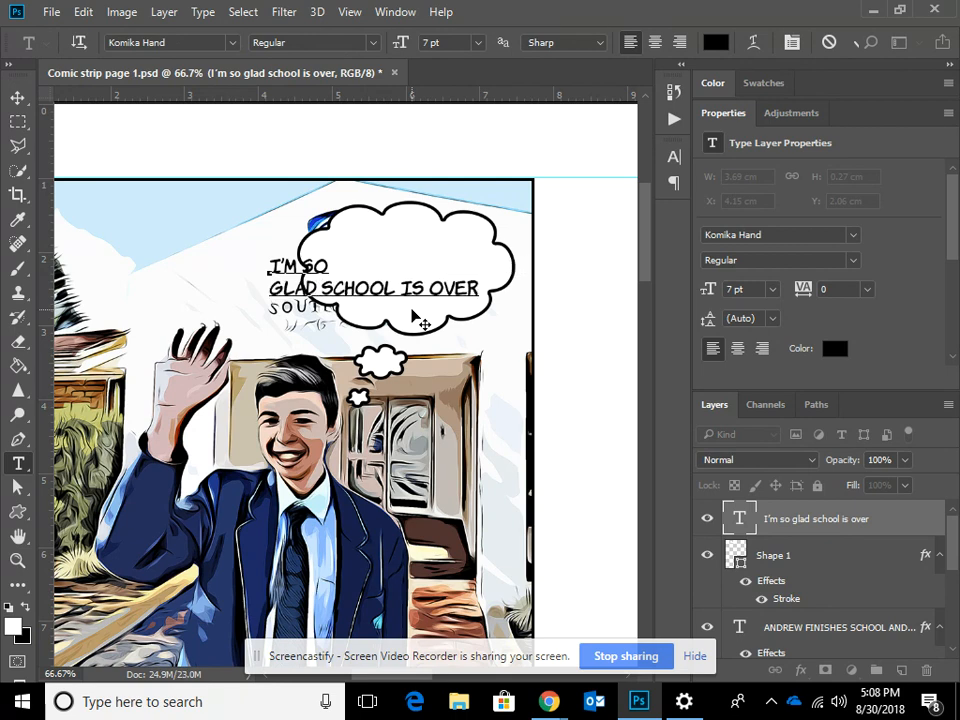
{"action": "key", "text": "Return"}
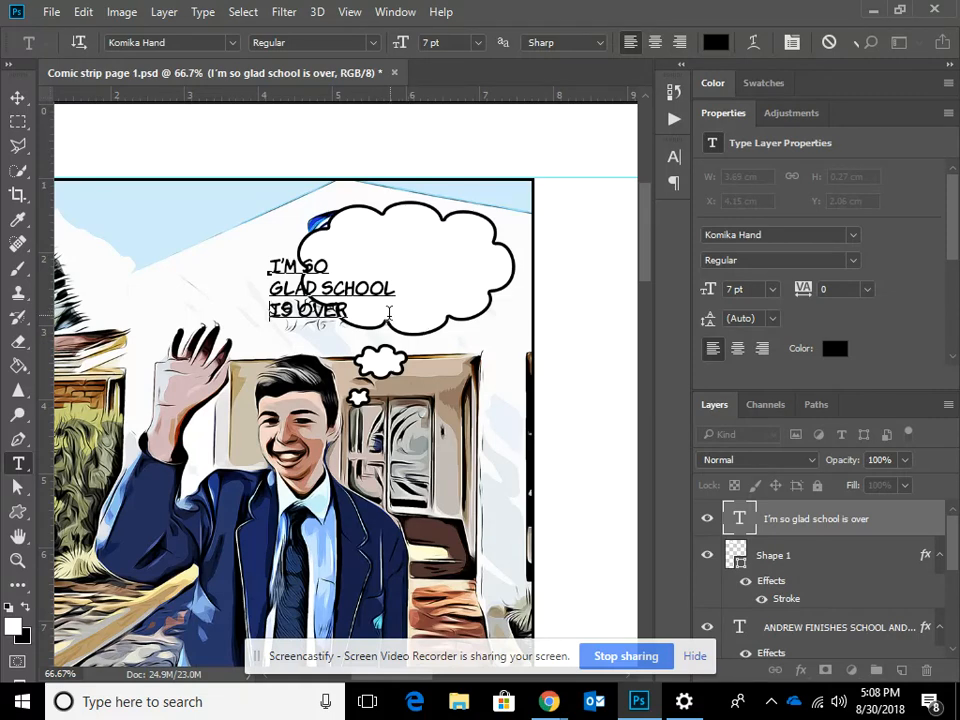
Step: Center-align the three lines of text and move them into the middle of the thought bubble
{"action": "key", "text": "ctrl+a"}
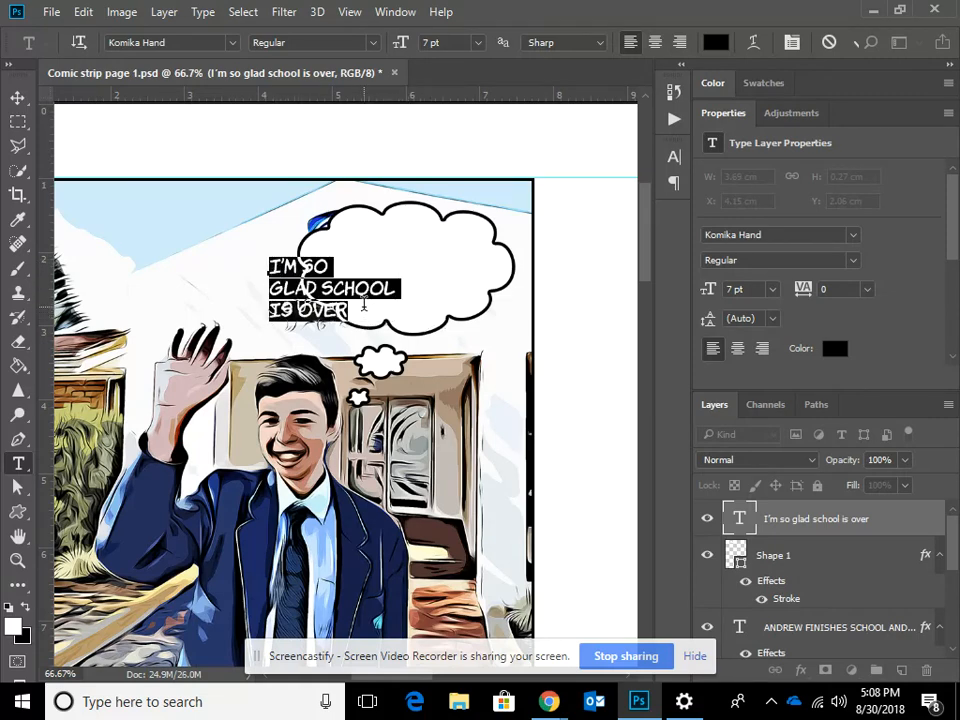
{"action": "left_click", "coordinate": [655, 42]}
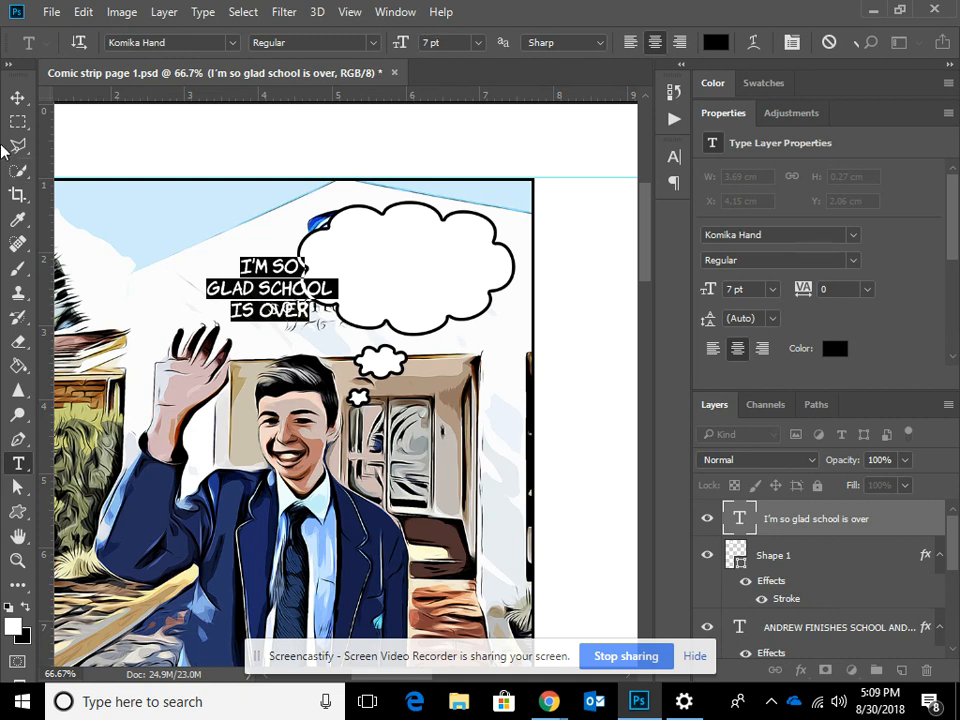
{"action": "left_click", "coordinate": [17, 97]}
{"action": "left_click_drag", "start_coordinate": [240, 272], "coordinate": [374, 281]}
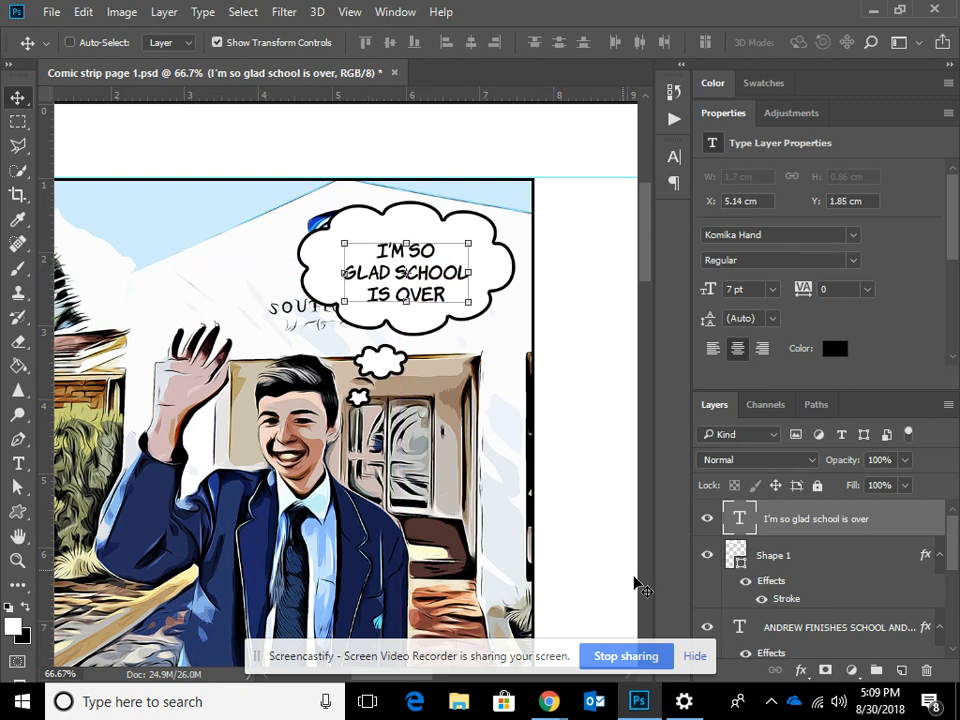
Step: Scale the thought bubble shape down to about 80.5% so it fits closely around the text, and hide the transform controls
{"action": "left_click", "coordinate": [741, 558]}
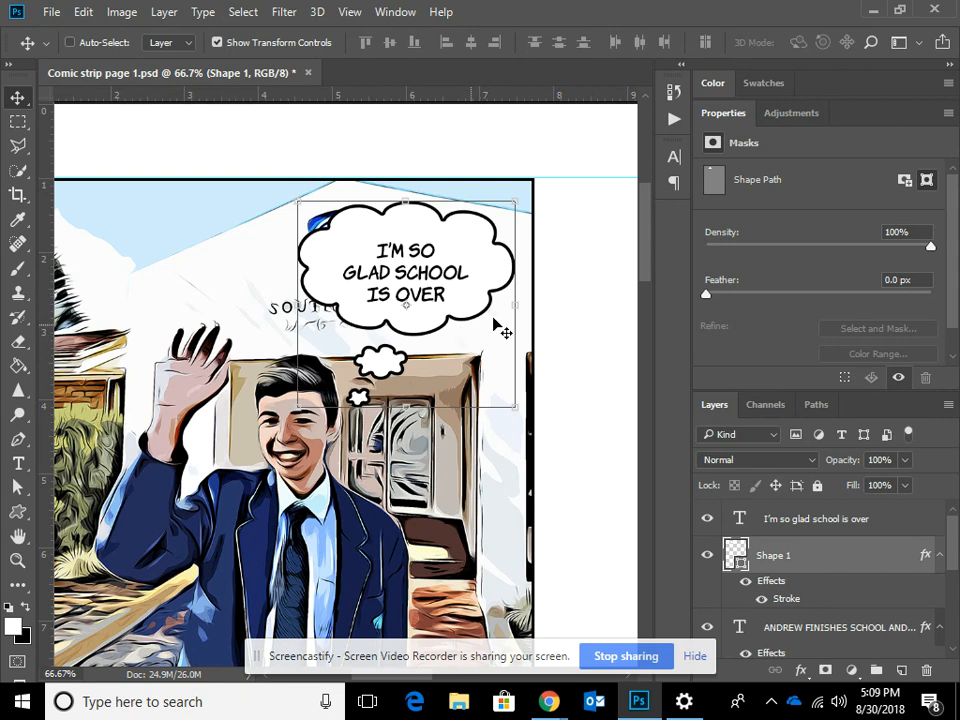
{"action": "key", "text": "ctrl+t"}
{"action": "left_click_drag", "start_coordinate": [297, 203], "coordinate": [319, 220]}
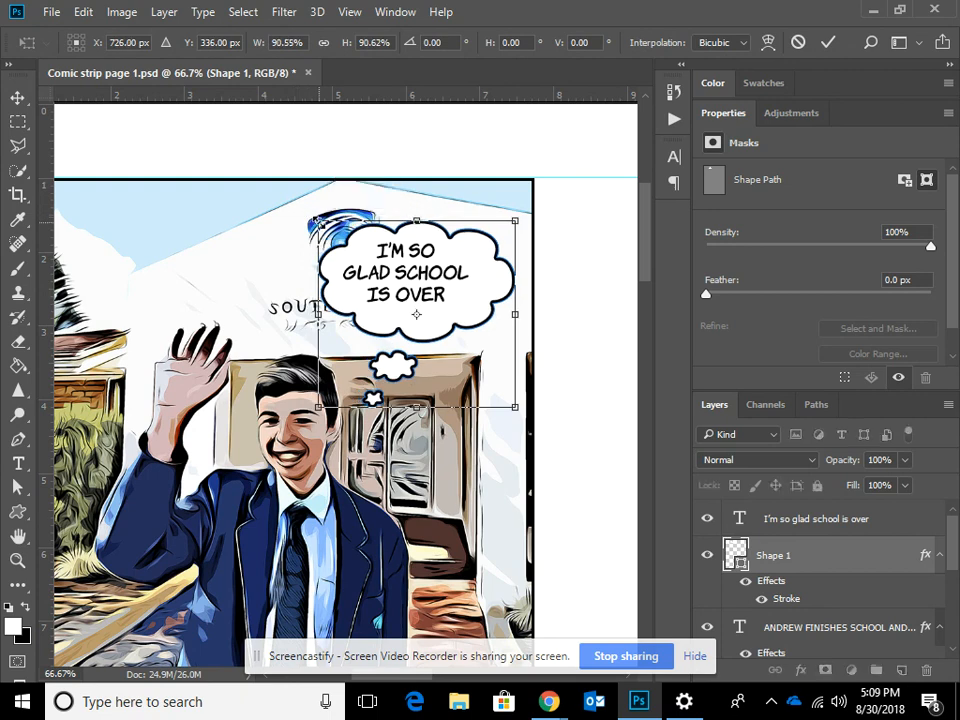
{"action": "left_click_drag", "start_coordinate": [514, 407], "coordinate": [492, 386]}
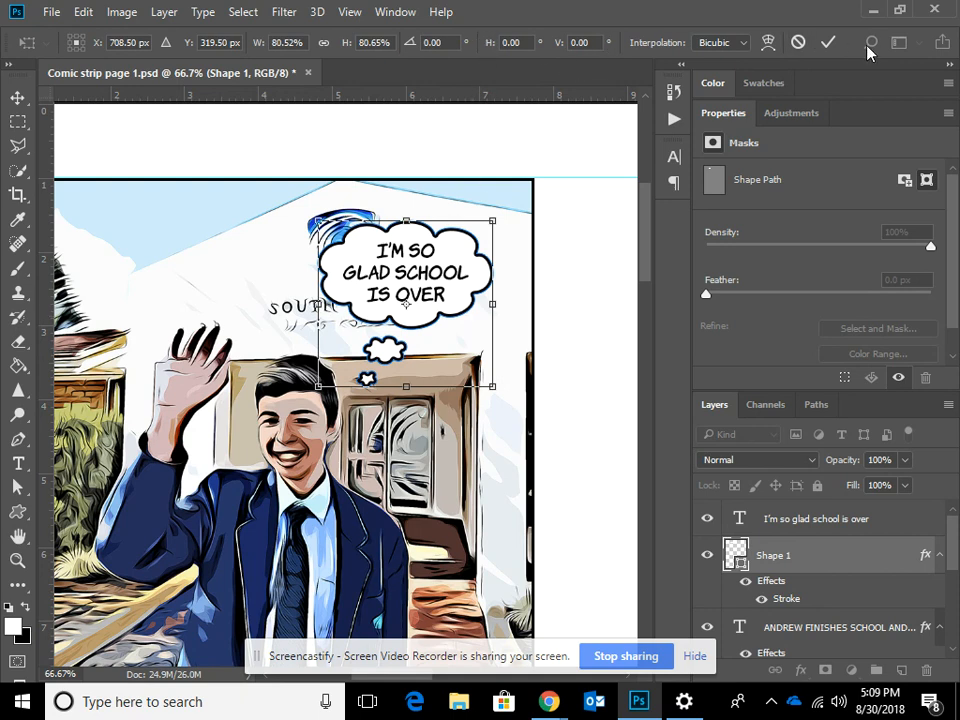
{"action": "left_click", "coordinate": [829, 43]}
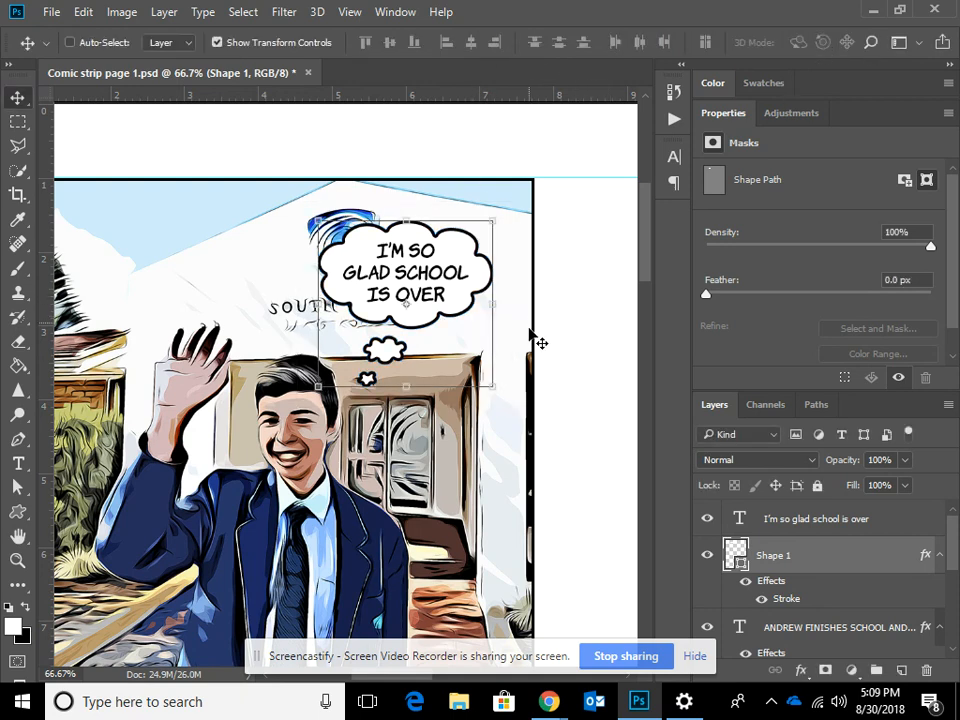
{"action": "left_click", "coordinate": [251, 43]}
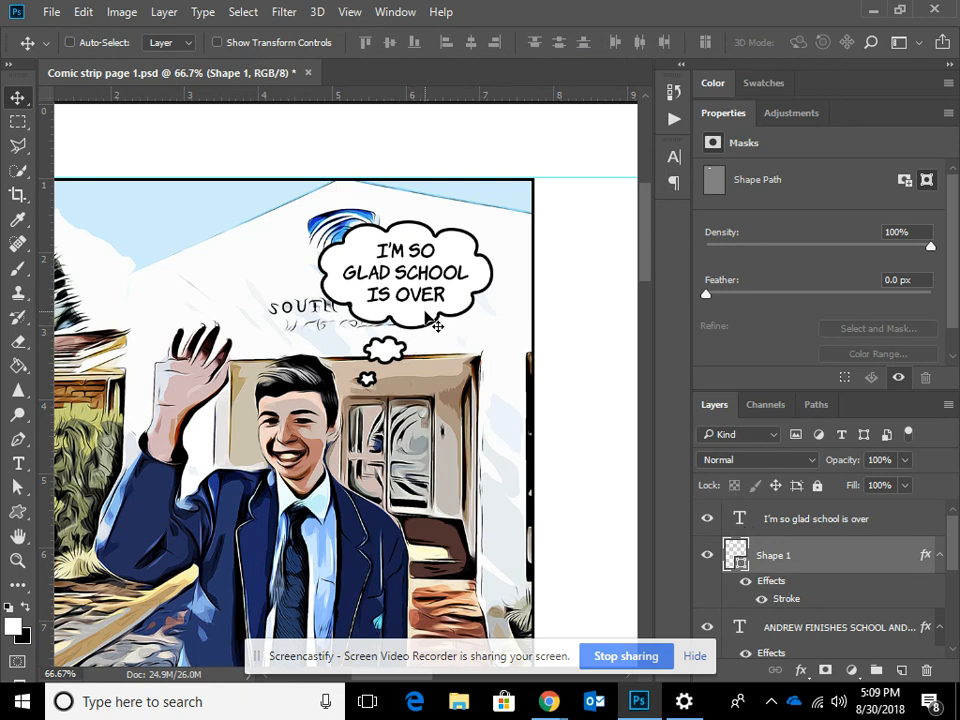
Step: Try moving the thought bubble and its text separately, and revert both moves to the Free Transform state
{"action": "left_click_drag", "start_coordinate": [427, 318], "coordinate": [448, 322]}
{"action": "left_click", "coordinate": [762, 518]}
{"action": "left_click", "coordinate": [674, 88]}
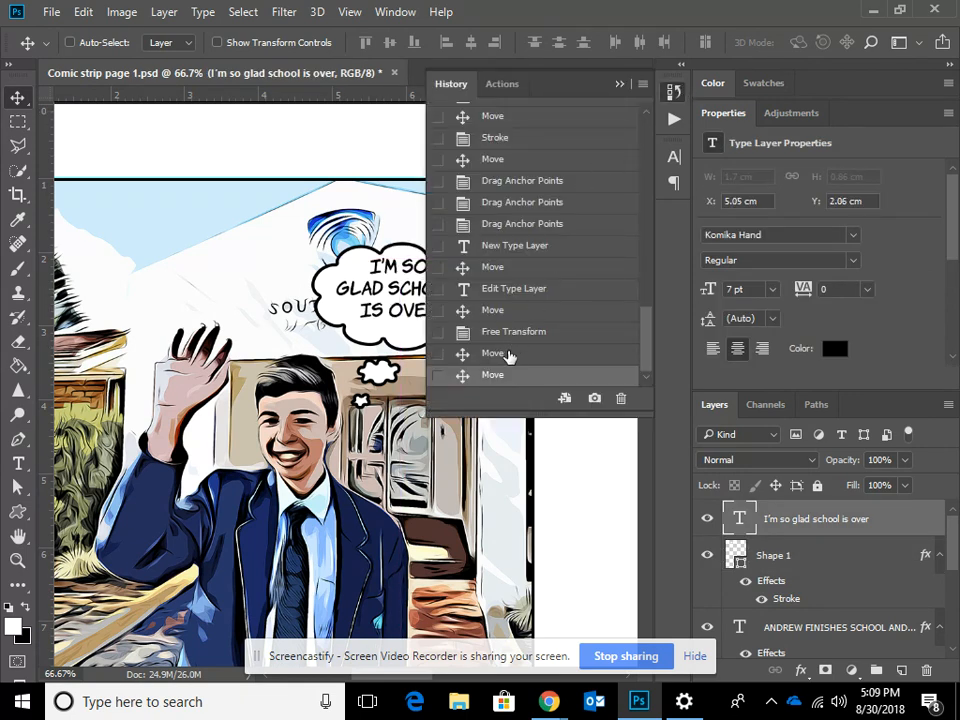
{"action": "left_click", "coordinate": [507, 355]}
{"action": "left_click", "coordinate": [508, 331]}
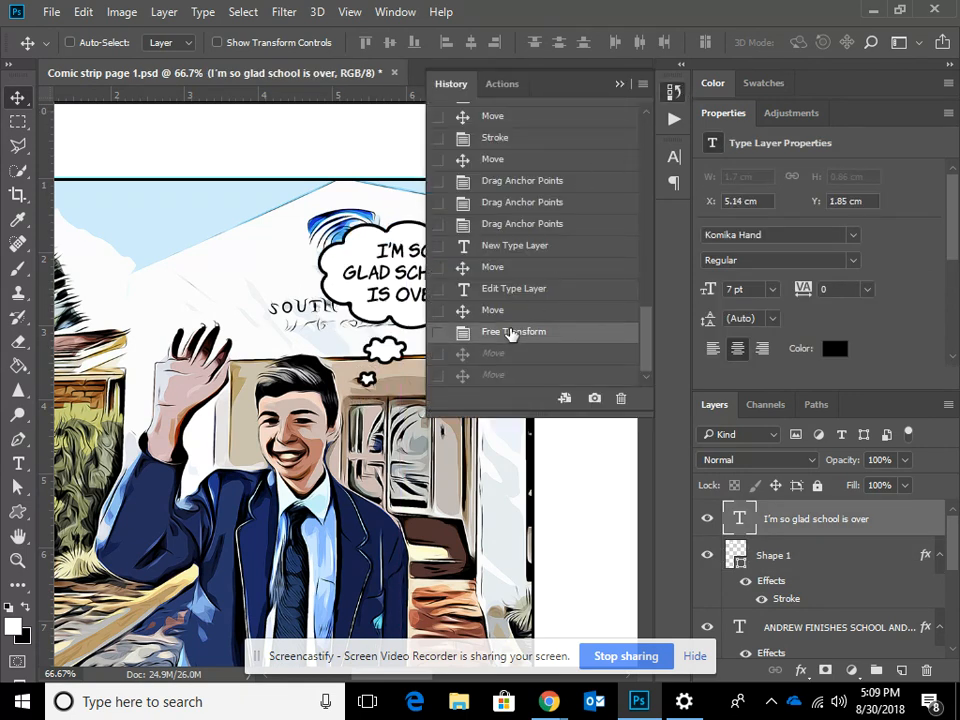
{"action": "left_click", "coordinate": [674, 90]}
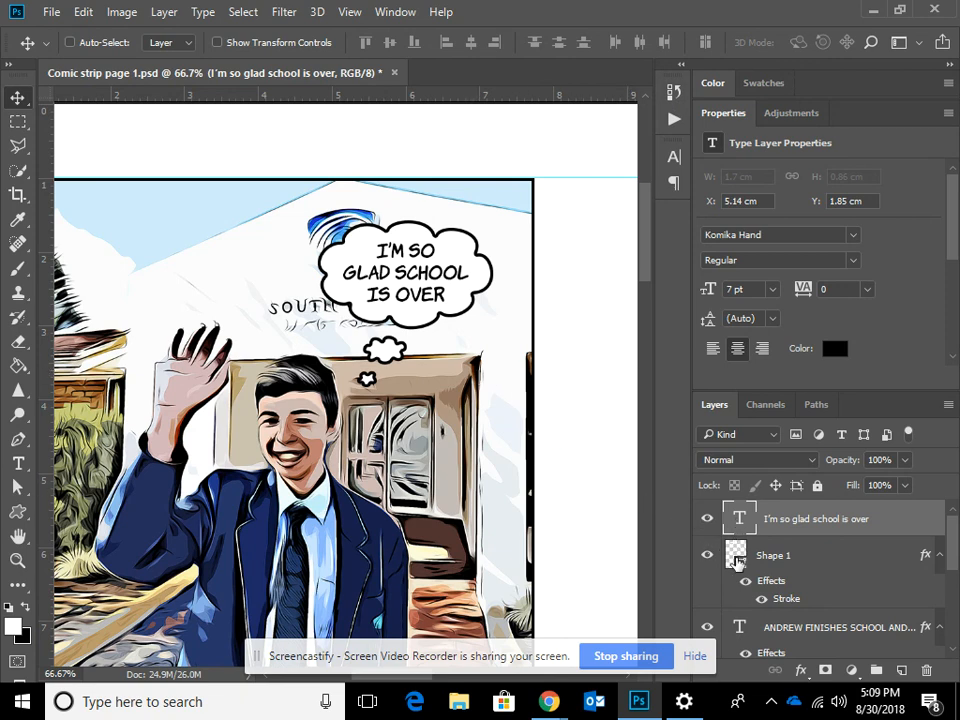
Step: Select the text and thought bubble layers together, show the transform controls, and move both slightly down and left above the boy's head
{"action": "left_click", "coordinate": [736, 557], "text": "shift"}
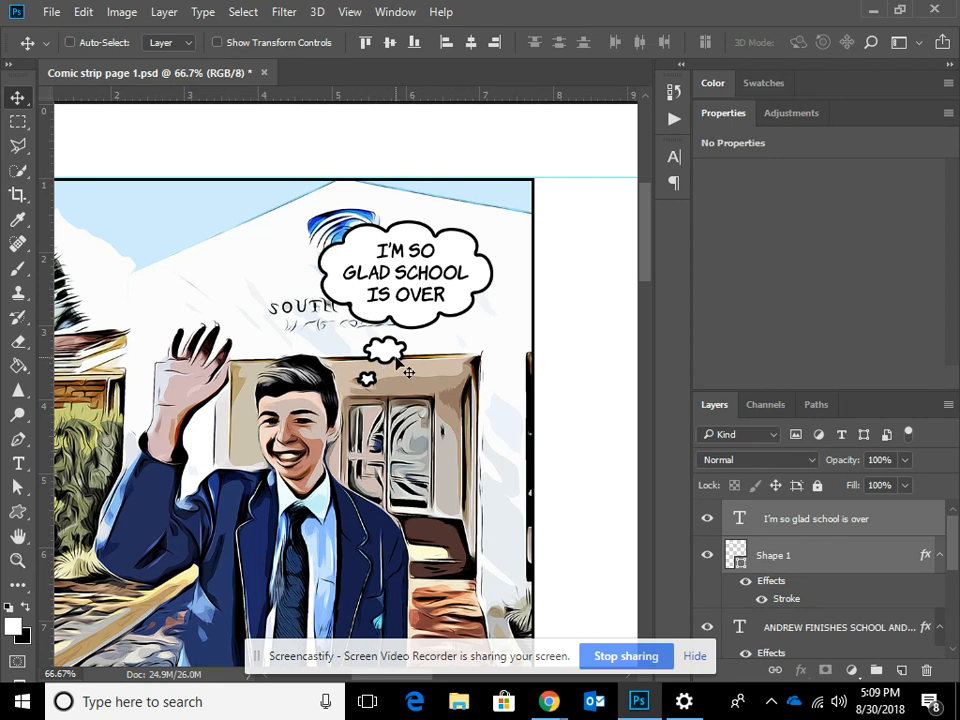
{"action": "left_click", "coordinate": [253, 44]}
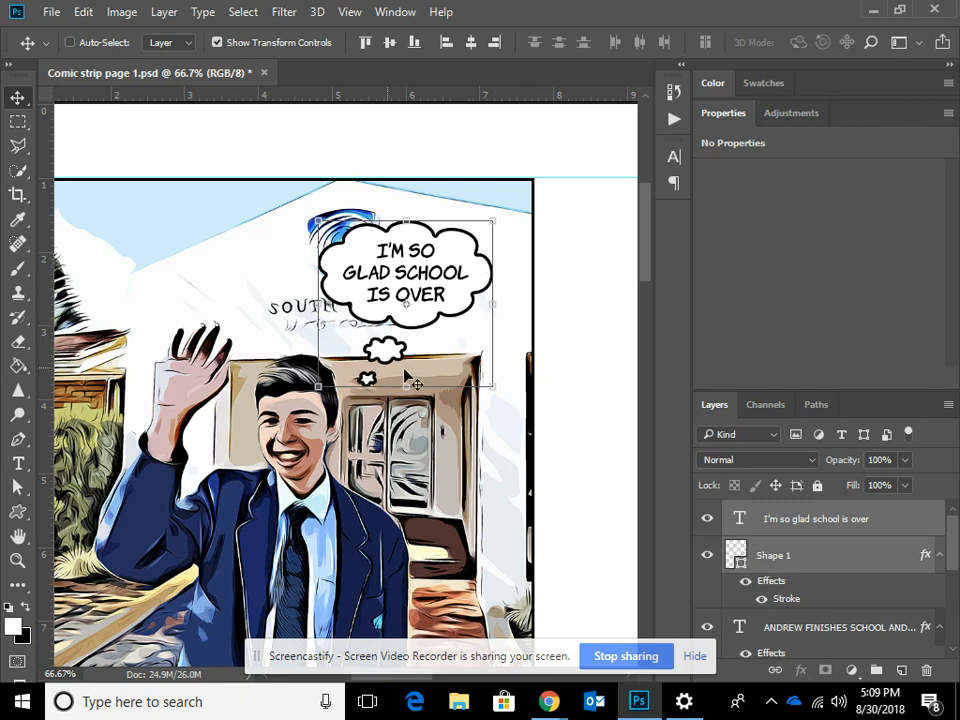
{"action": "left_click_drag", "start_coordinate": [459, 274], "coordinate": [448, 306]}
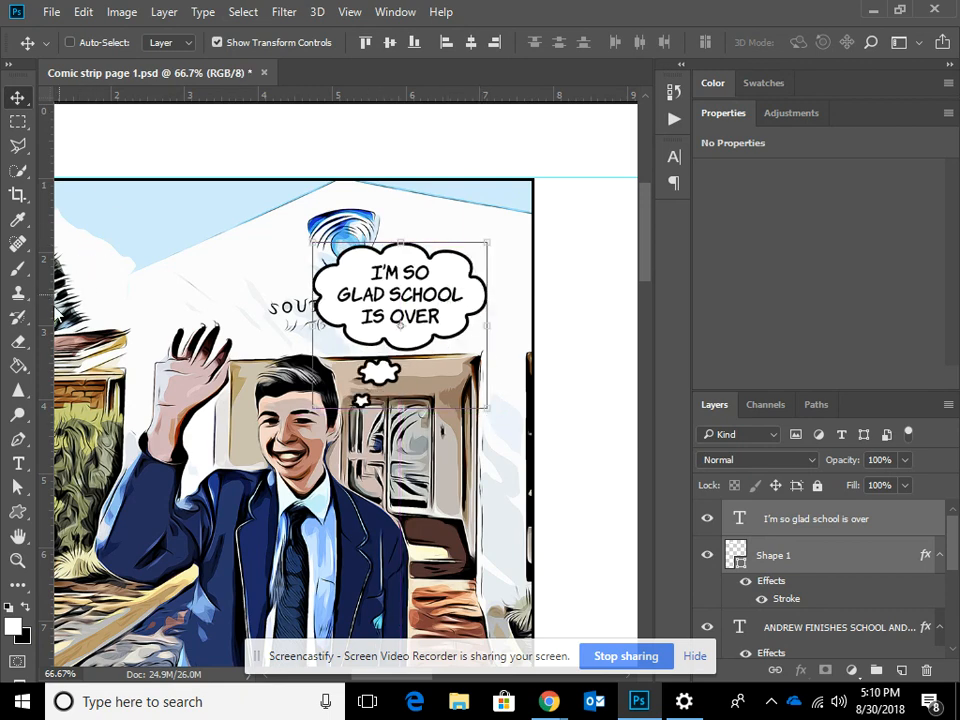
Step: Set the word "so" in the bubble text to the Bold Italic font style and hide the transform controls
{"action": "left_click", "coordinate": [17, 464]}
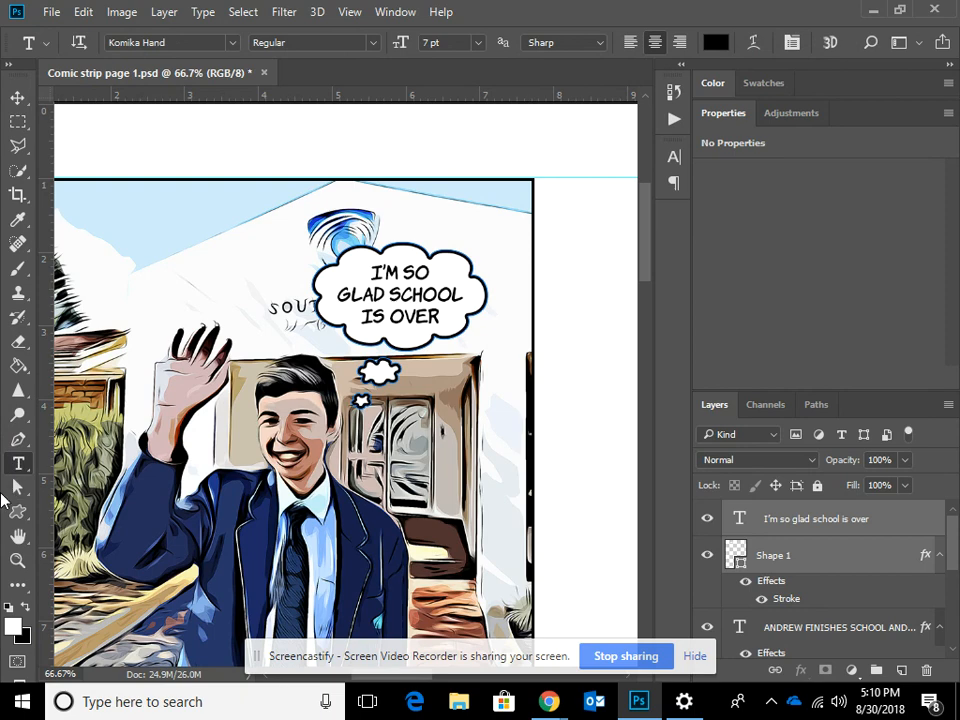
{"action": "left_click", "coordinate": [404, 273]}
{"action": "double_click", "coordinate": [416, 274]}
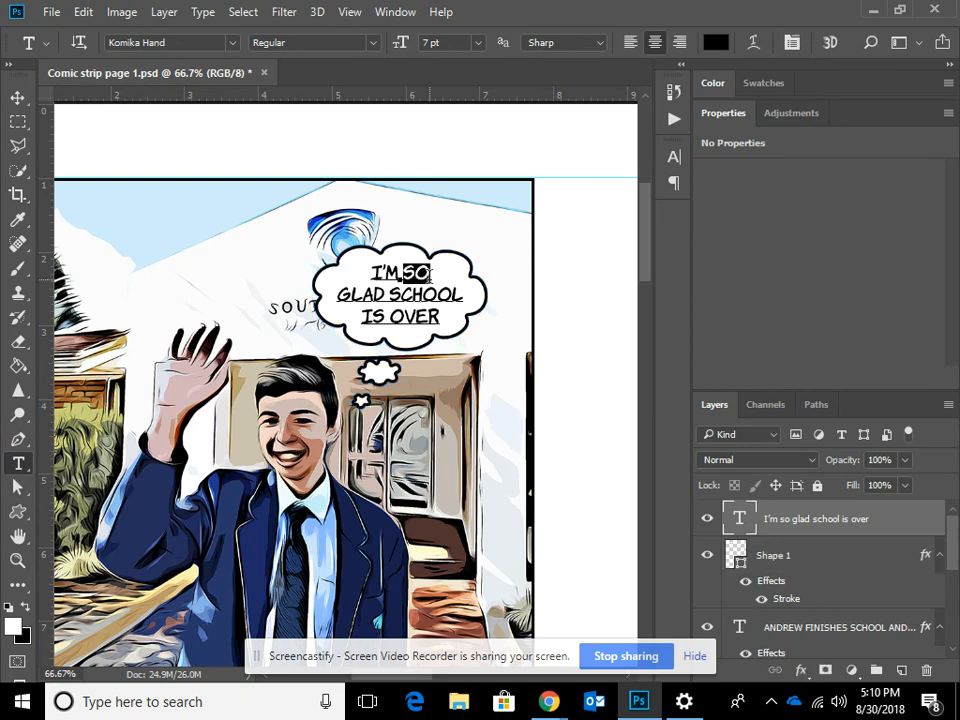
{"action": "left_click", "coordinate": [374, 44]}
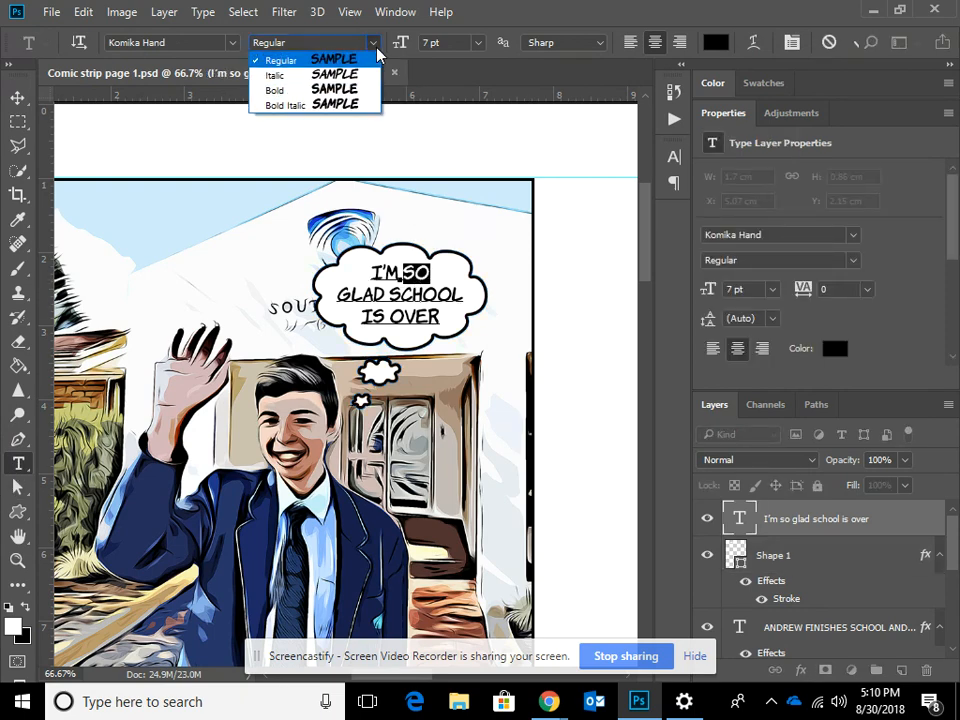
{"action": "left_click", "coordinate": [354, 103]}
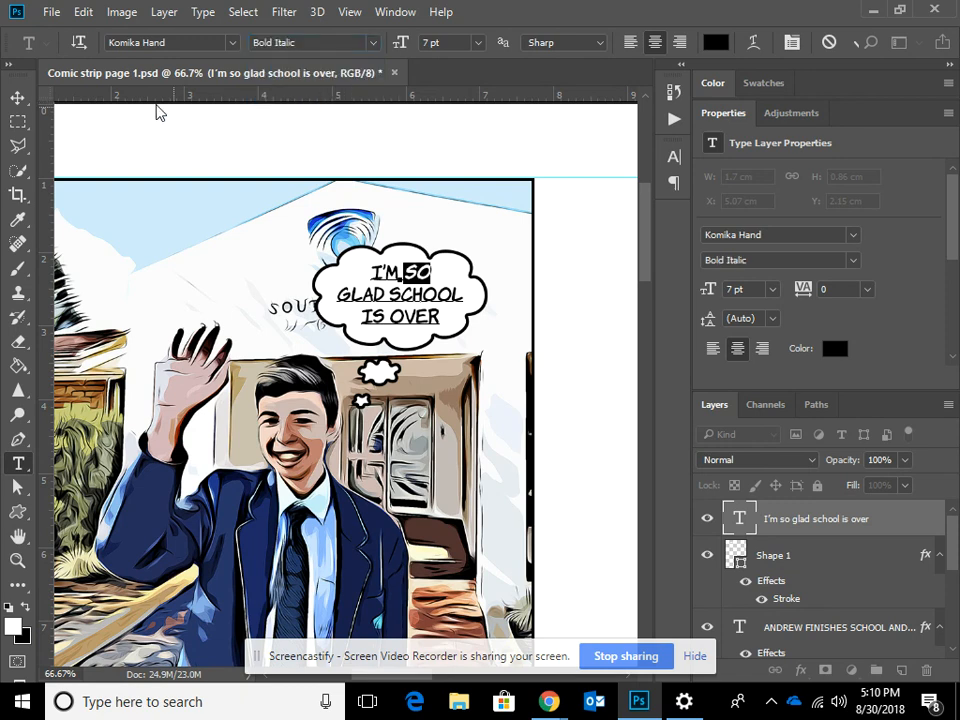
{"action": "left_click", "coordinate": [18, 97]}
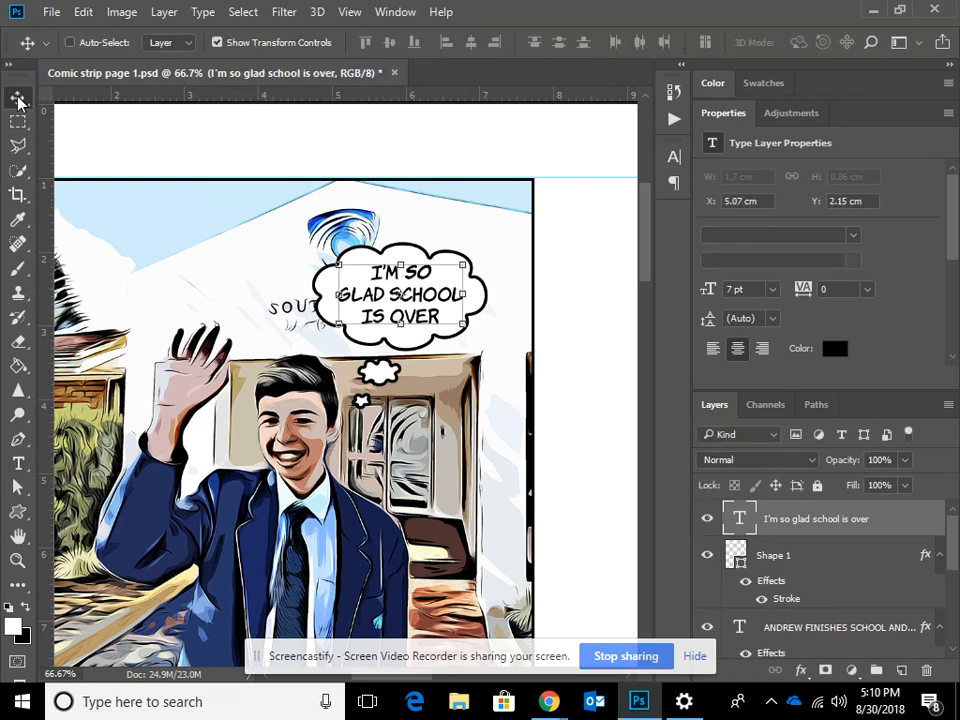
{"action": "left_click", "coordinate": [227, 44]}
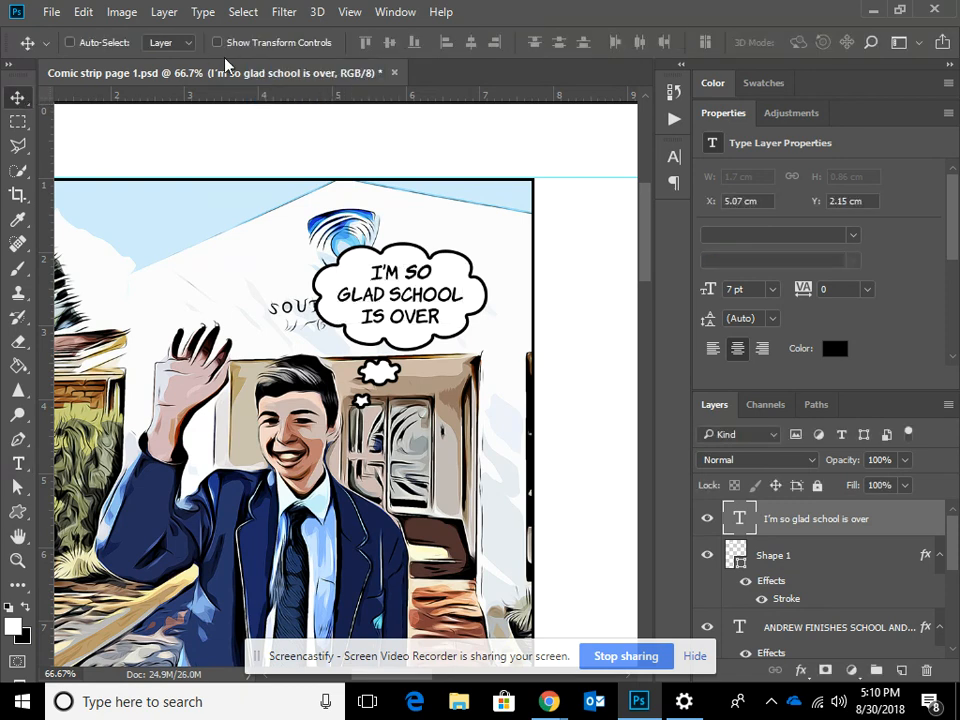
Step: Reselect the word "so" in the thought bubble and change its font style to Bold
{"action": "left_click", "coordinate": [18, 463]}
{"action": "left_click_drag", "start_coordinate": [405, 272], "coordinate": [436, 276]}
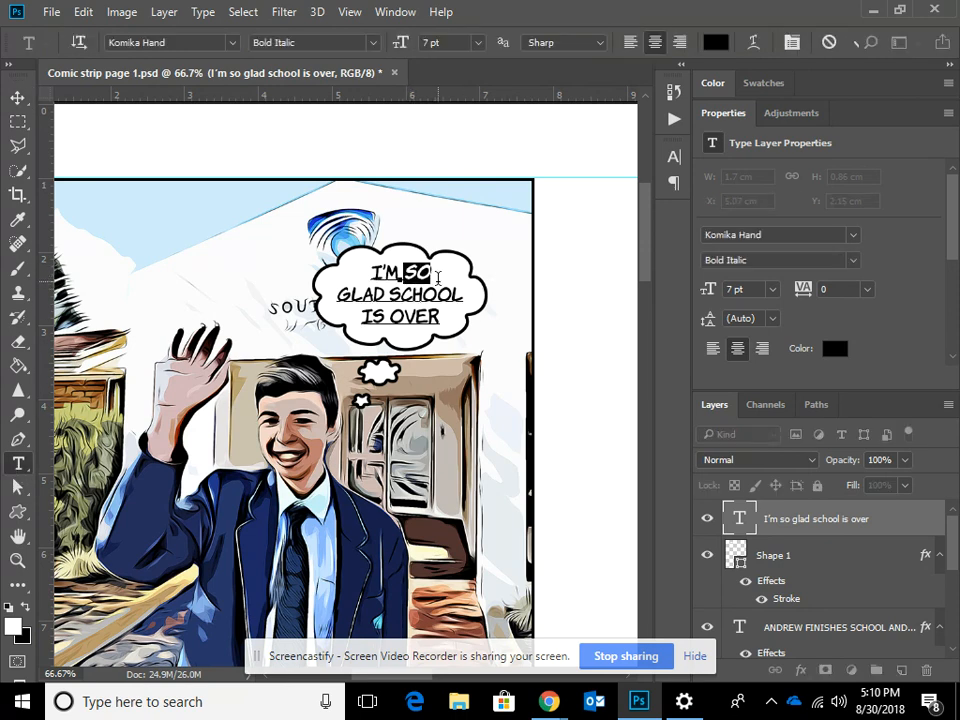
{"action": "left_click", "coordinate": [372, 43]}
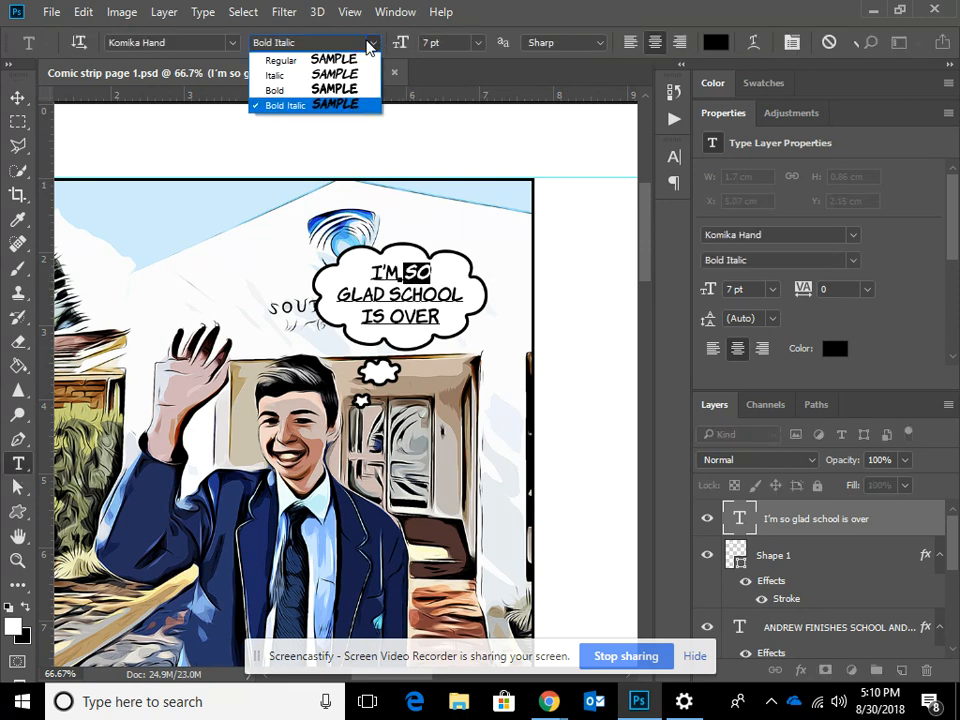
{"action": "left_click", "coordinate": [17, 97]}
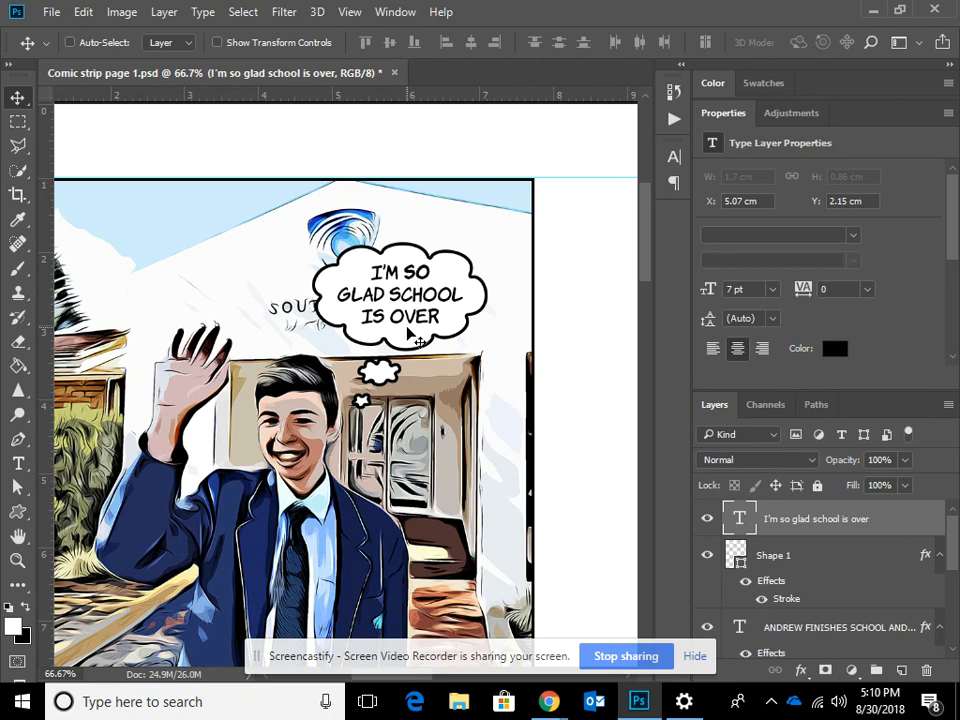
Step: Review the finished first panel in the context of the whole comic page
{"action": "key", "text": "ctrl+minus"}
{"action": "key", "text": "ctrl+minus"}
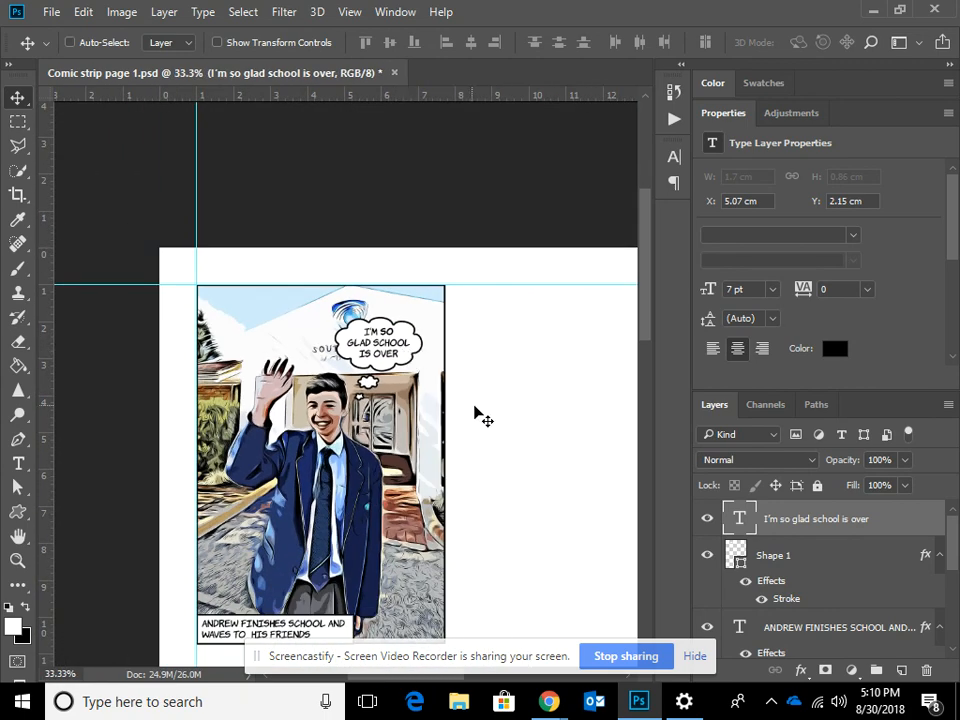
{"action": "left_click_drag", "start_coordinate": [480, 415], "coordinate": [478, 324]}
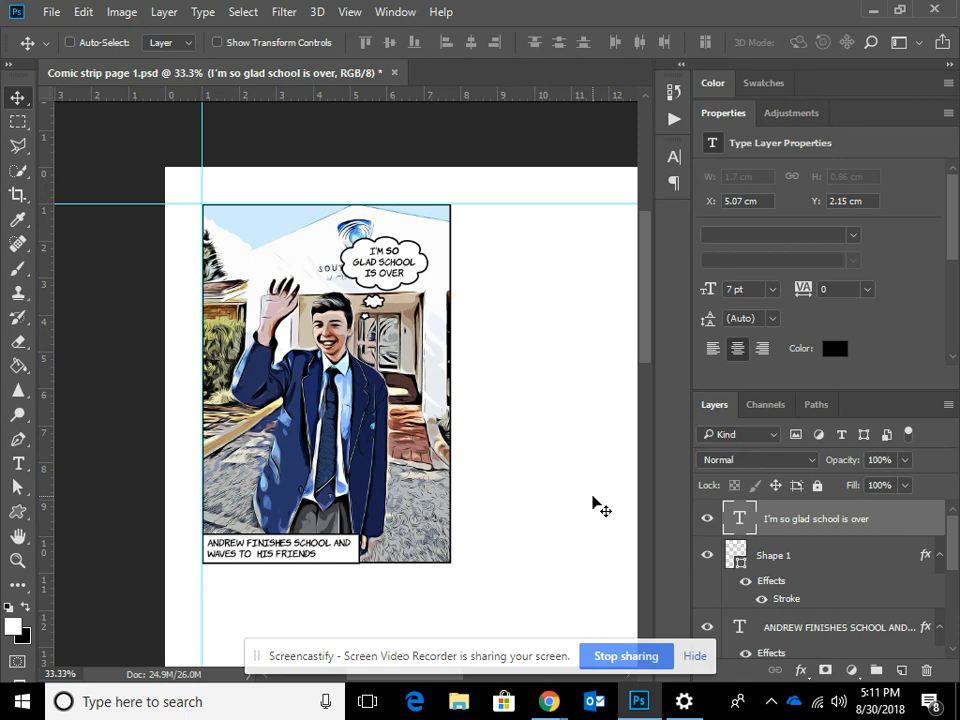
{"action": "key", "text": "ctrl+minus"}
{"action": "key", "text": "ctrl+minus"}
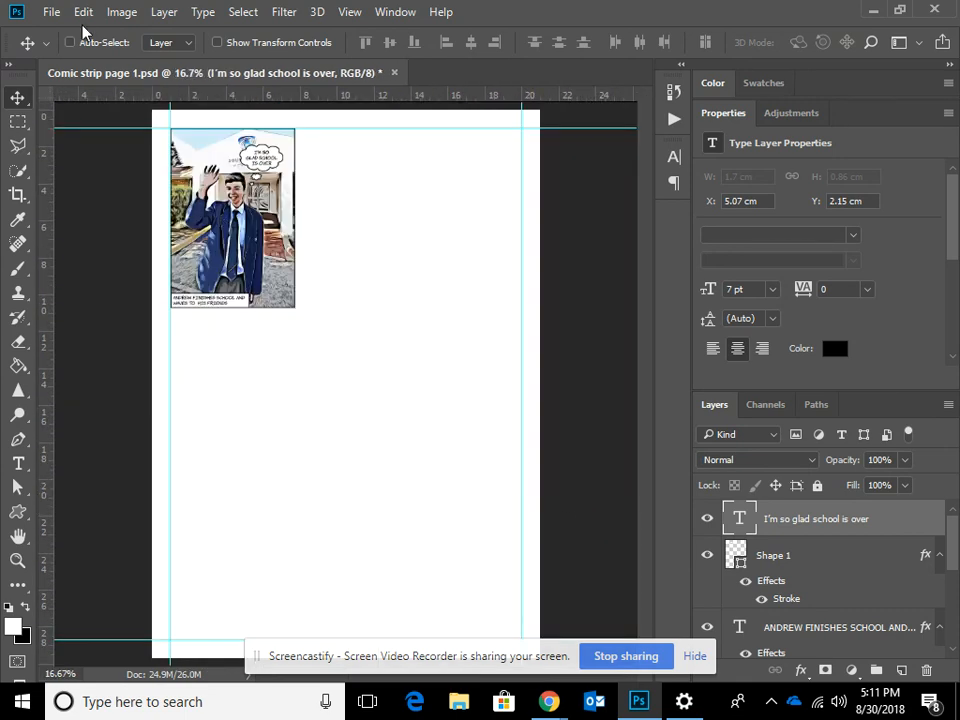
{"action": "left_click", "coordinate": [47, 13]}
{"action": "left_click", "coordinate": [98, 218]}
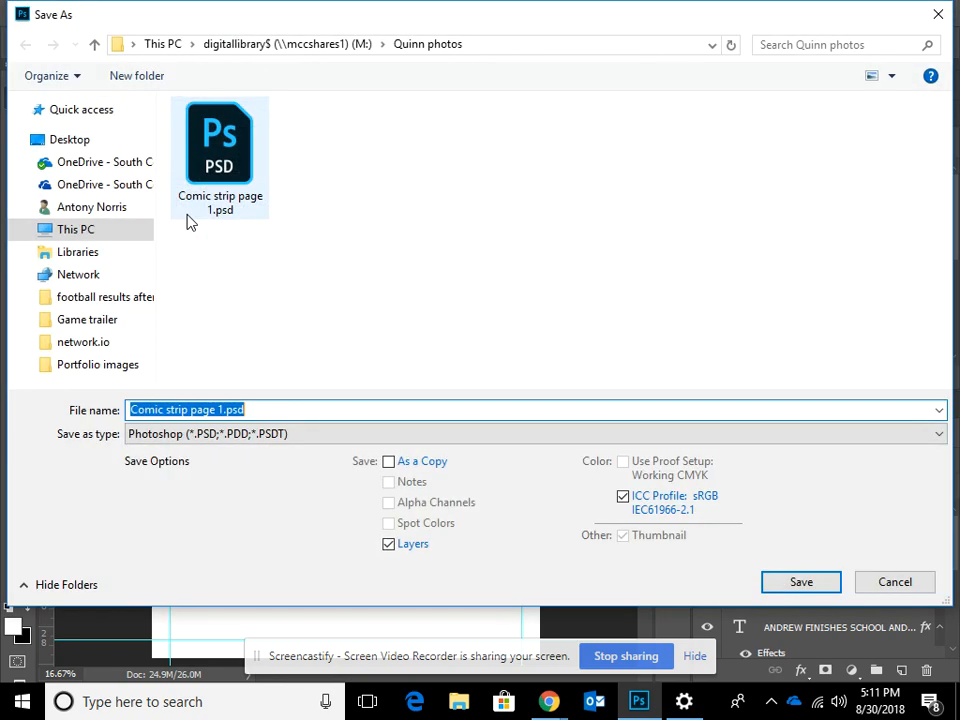
{"action": "key", "text": "Escape"}
Step: Save the changes to the existing Comic strip page 1.psd file
{"action": "left_click", "coordinate": [45, 13]}
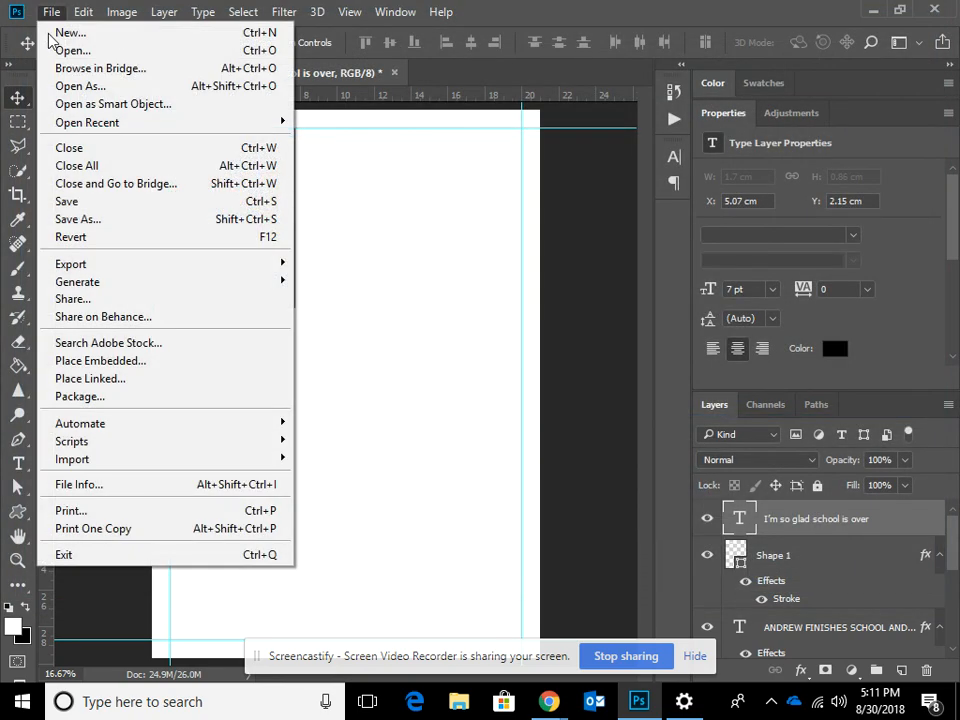
{"action": "left_click", "coordinate": [88, 203]}
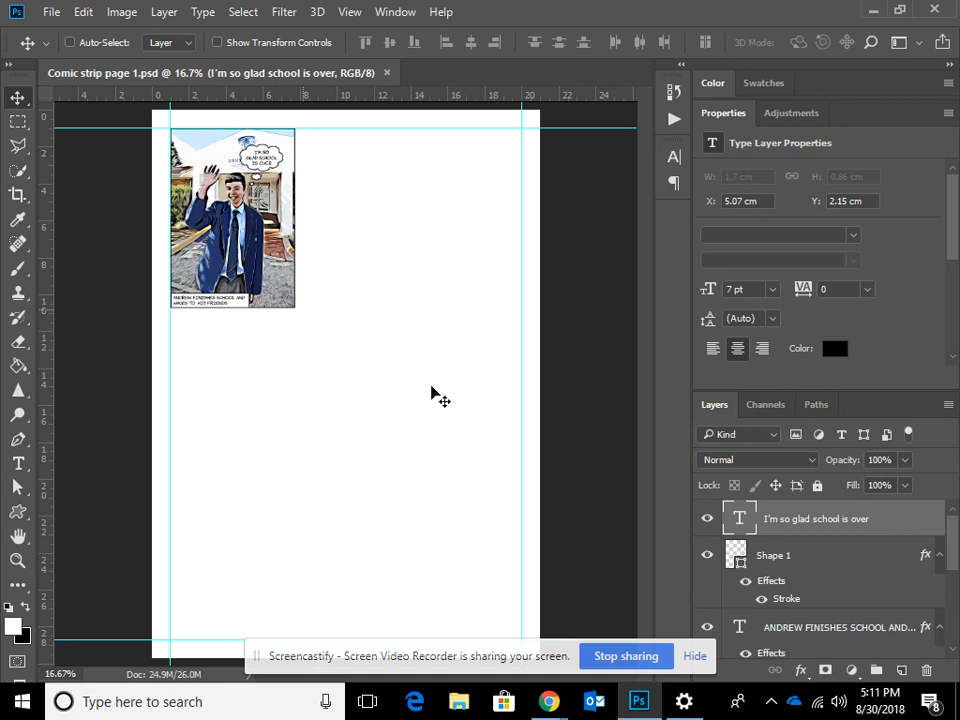
Step: Review the layer stack down to Scene 1 and the Background, and reselect the topmost text layer "I'm so glad school is over"
{"action": "scroll", "coordinate": [921, 555], "scroll_direction": "down", "scroll_amount": 2}
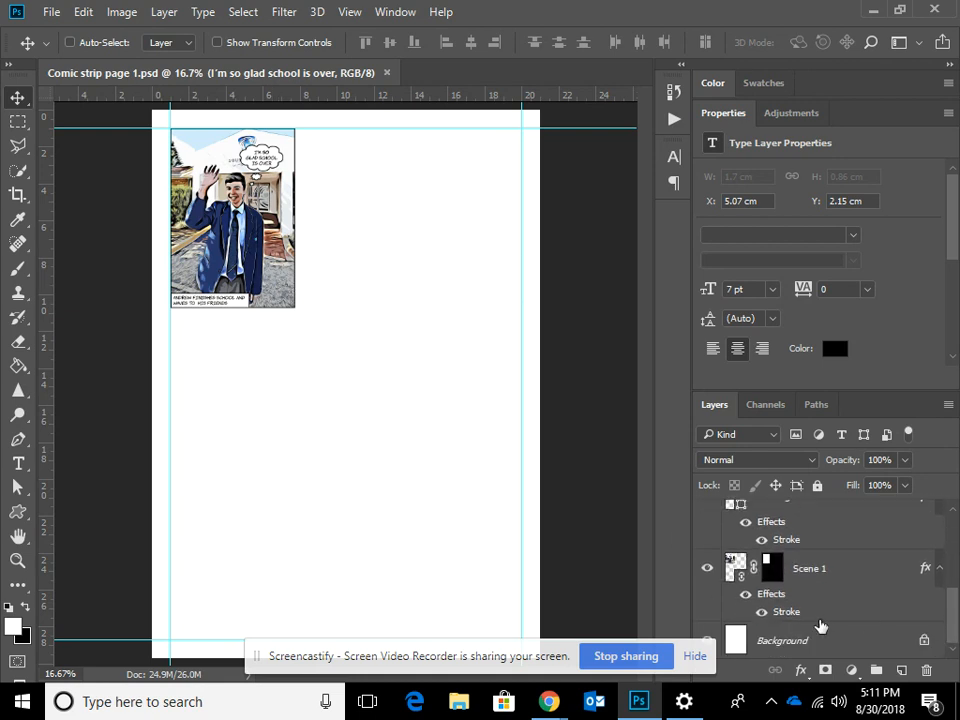
{"action": "left_click", "coordinate": [793, 639]}
{"action": "left_click", "coordinate": [760, 566]}
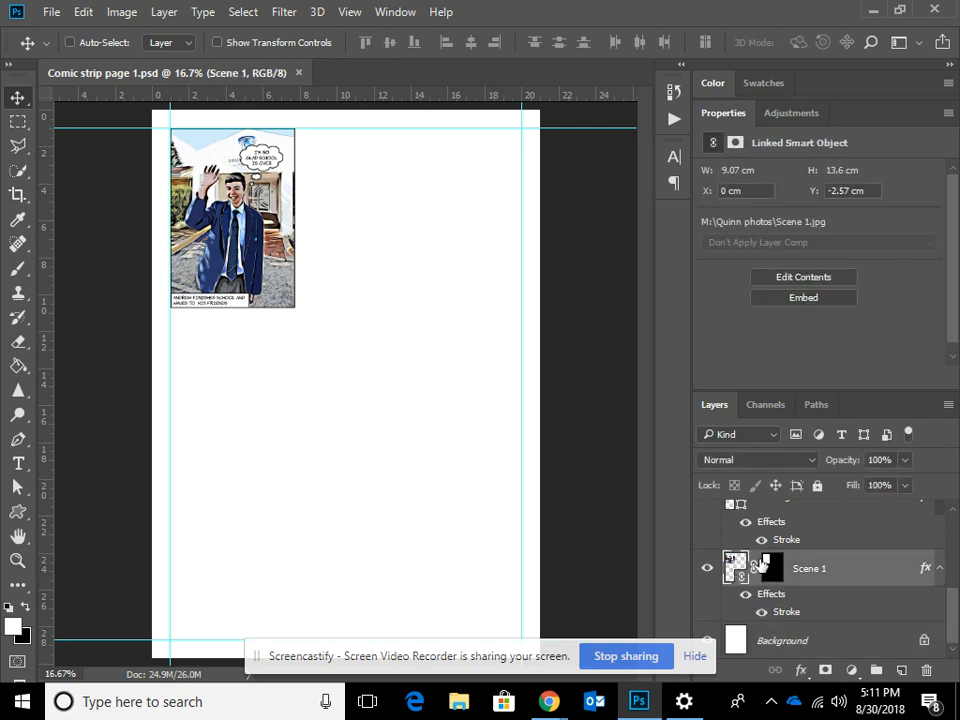
{"action": "scroll", "coordinate": [950, 578], "scroll_direction": "up", "scroll_amount": 3}
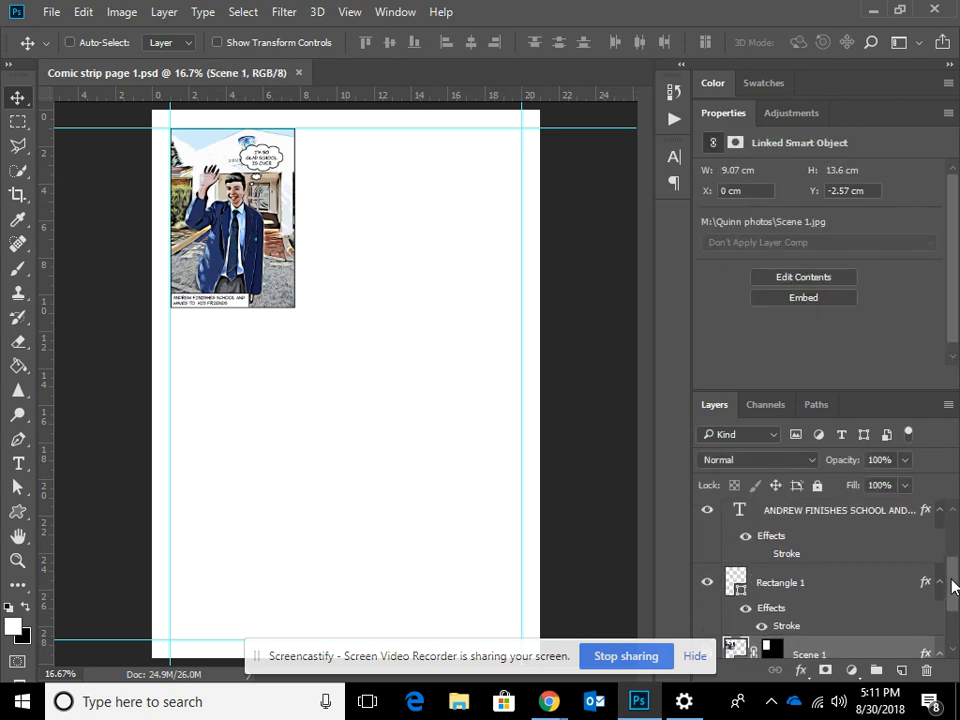
{"action": "scroll", "coordinate": [953, 587], "scroll_direction": "up", "scroll_amount": 3}
{"action": "left_click", "coordinate": [735, 519]}
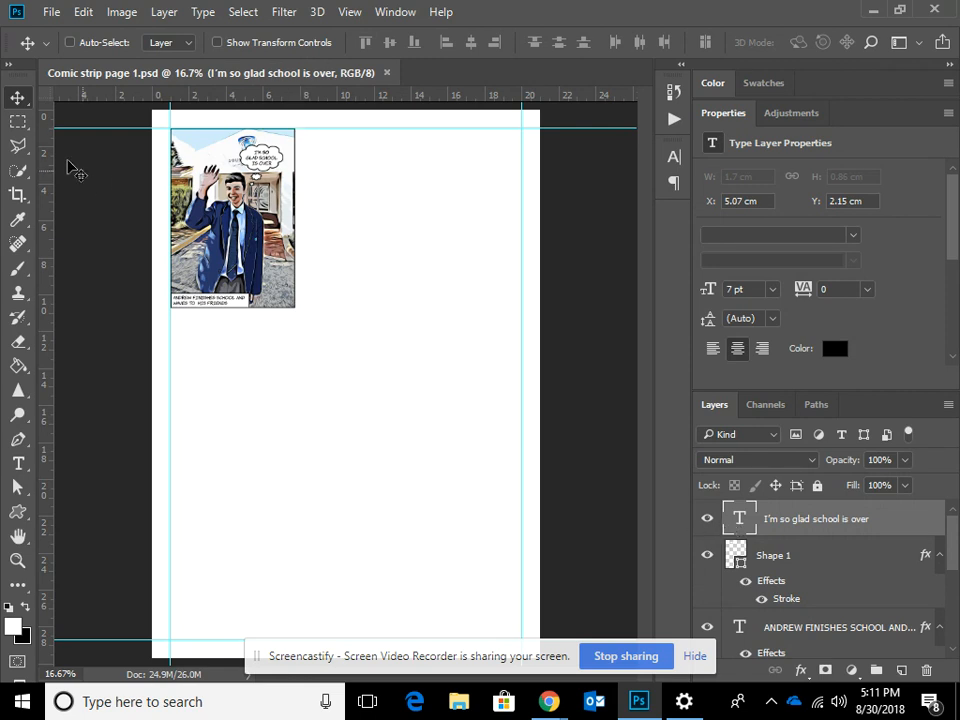
Step: Try a rectangular marquee selection for a second panel beside the first, extending to the right margin guide, and clear the selection
{"action": "left_click", "coordinate": [18, 121]}
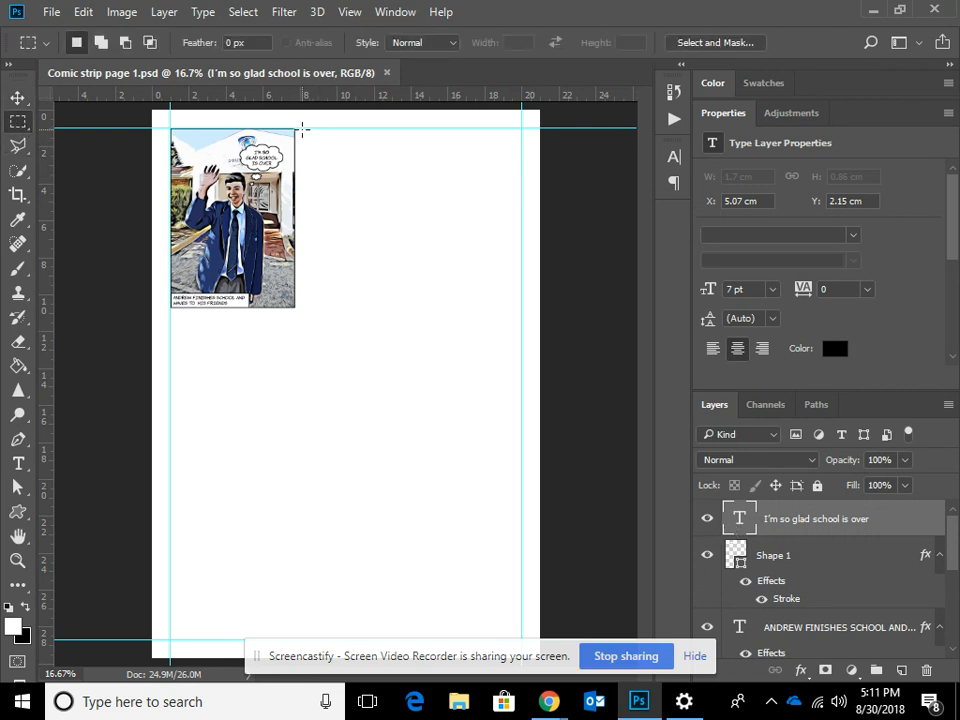
{"action": "left_click_drag", "start_coordinate": [302, 129], "coordinate": [520, 308]}
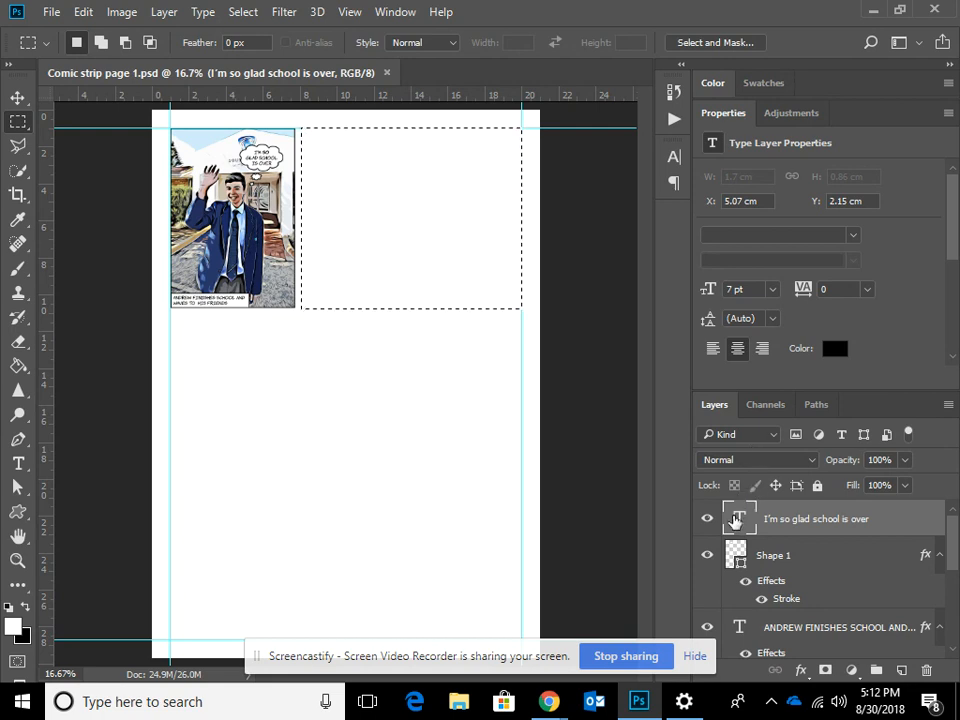
{"action": "left_click", "coordinate": [312, 339]}
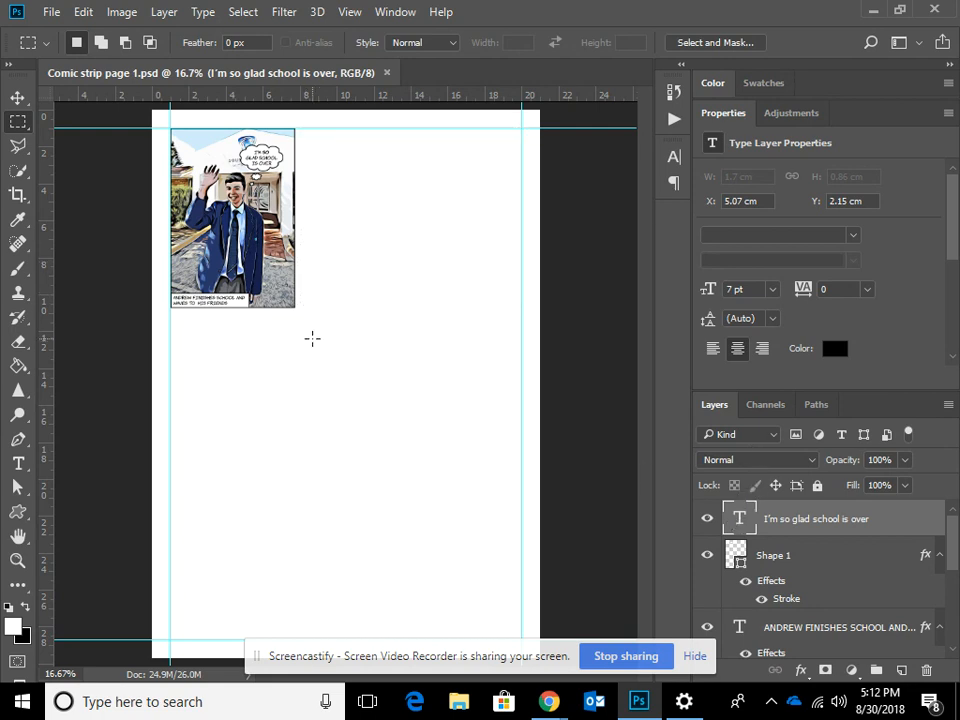